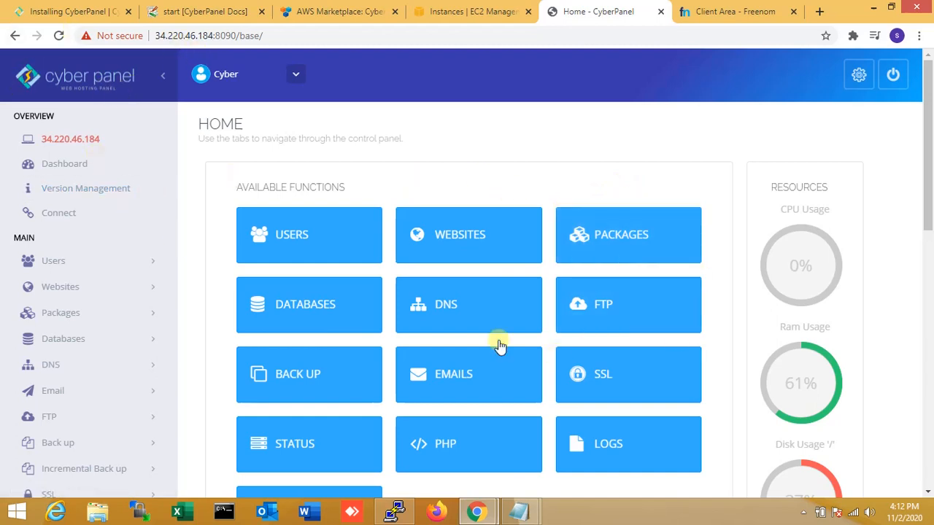
Step: Switch to Freenom, open the DNS management of technicalskillslinux.tk and copy the domain name
{"action": "mouse_move", "coordinate": [930, 188]}
{"action": "left_mouse_down"}
{"action": "mouse_move", "coordinate": [930, 215]}
{"action": "mouse_move", "coordinate": [930, 190]}
{"action": "left_mouse_up"}
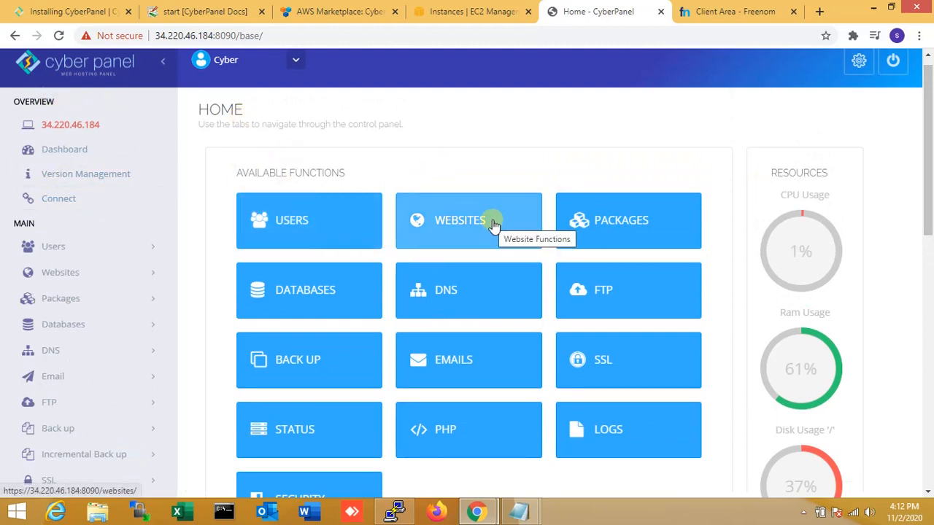
{"action": "left_click", "coordinate": [742, 8]}
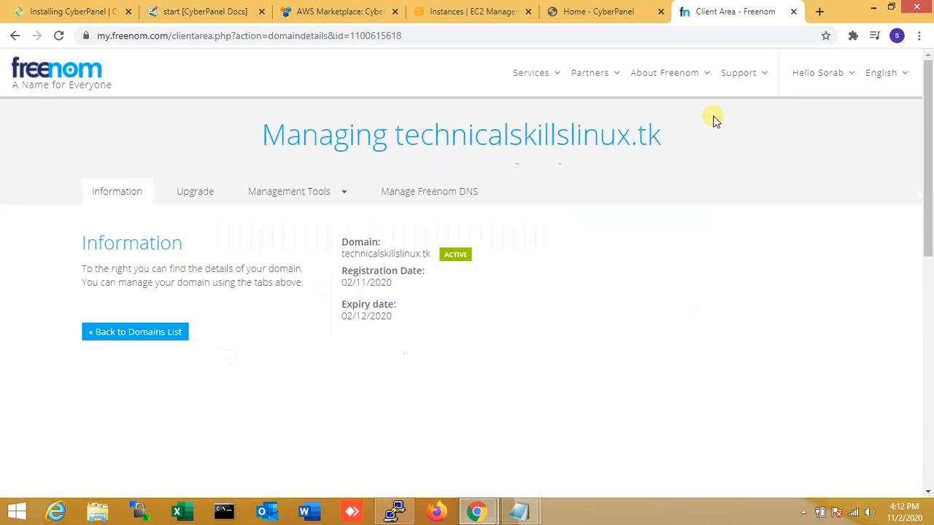
{"action": "left_click", "coordinate": [426, 199]}
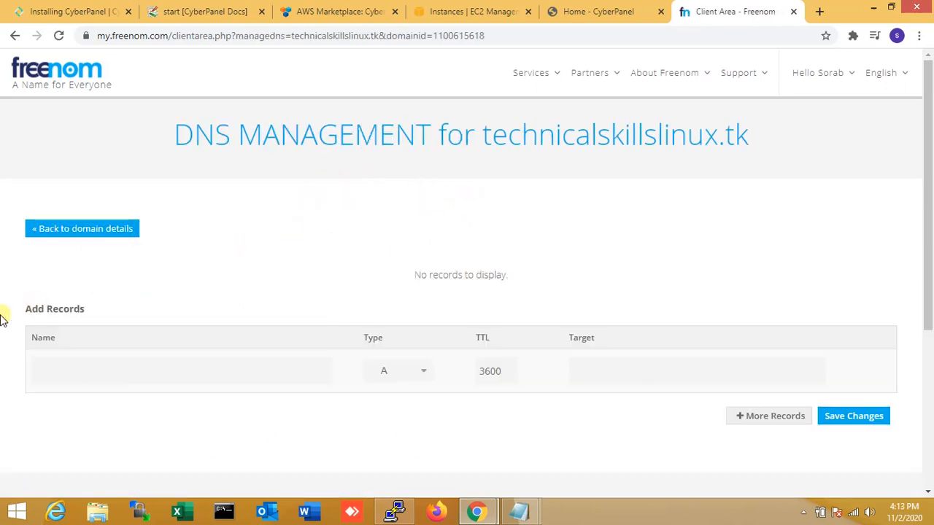
{"action": "left_click_drag", "start_coordinate": [754, 132], "coordinate": [486, 135]}
{"action": "key", "text": "ctrl+c"}
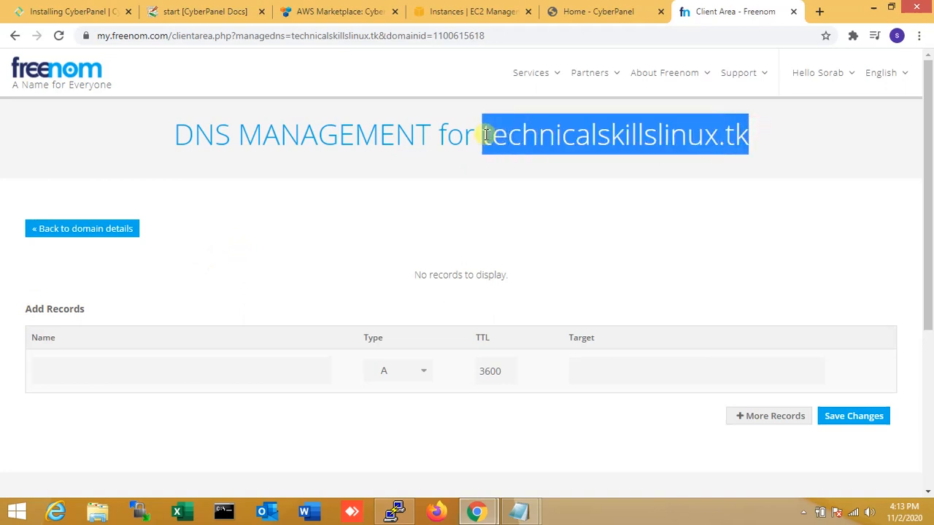
Step: Switch to CyberPanel and start creating a website with the Default package and admin as owner
{"action": "left_click", "coordinate": [652, 9]}
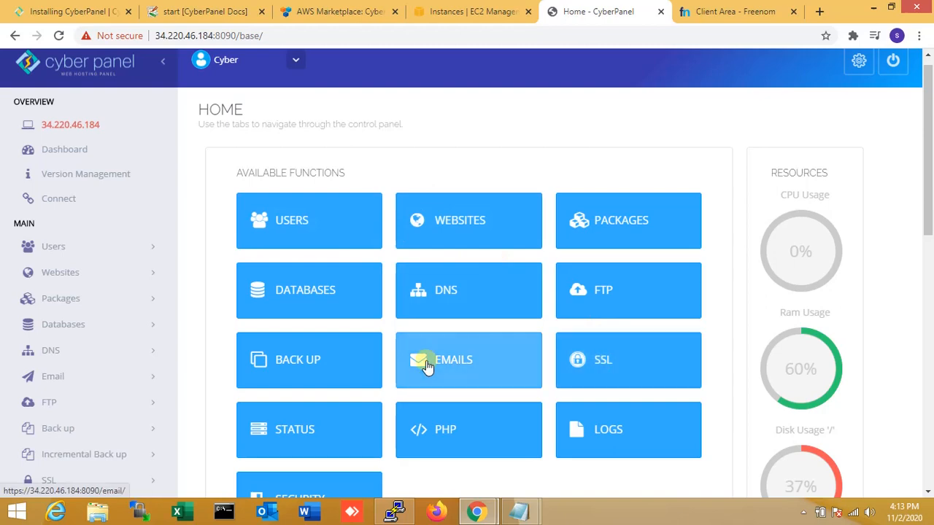
{"action": "left_click", "coordinate": [470, 237]}
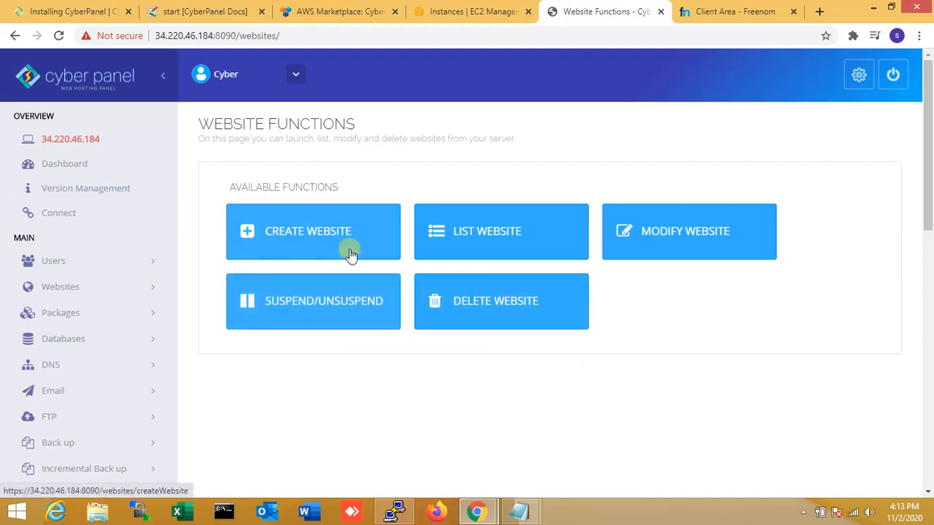
{"action": "left_click", "coordinate": [304, 244]}
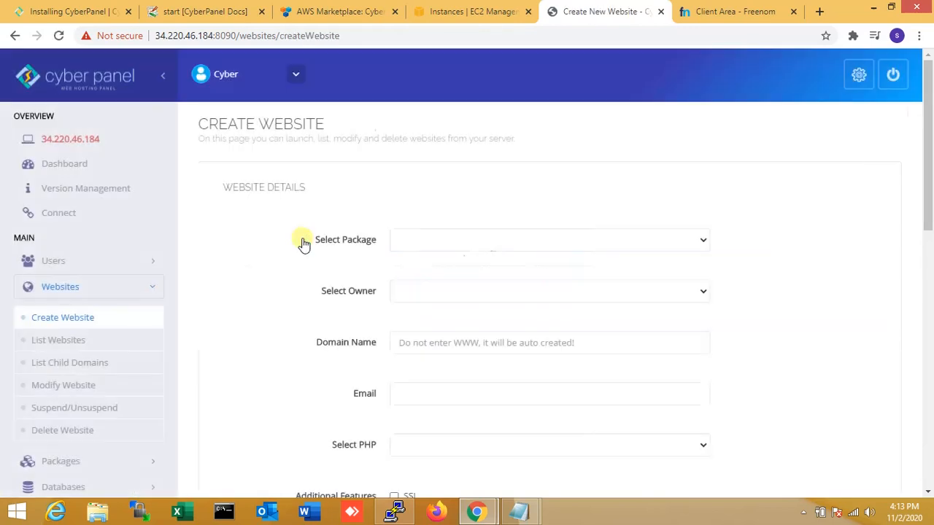
{"action": "left_click", "coordinate": [440, 248]}
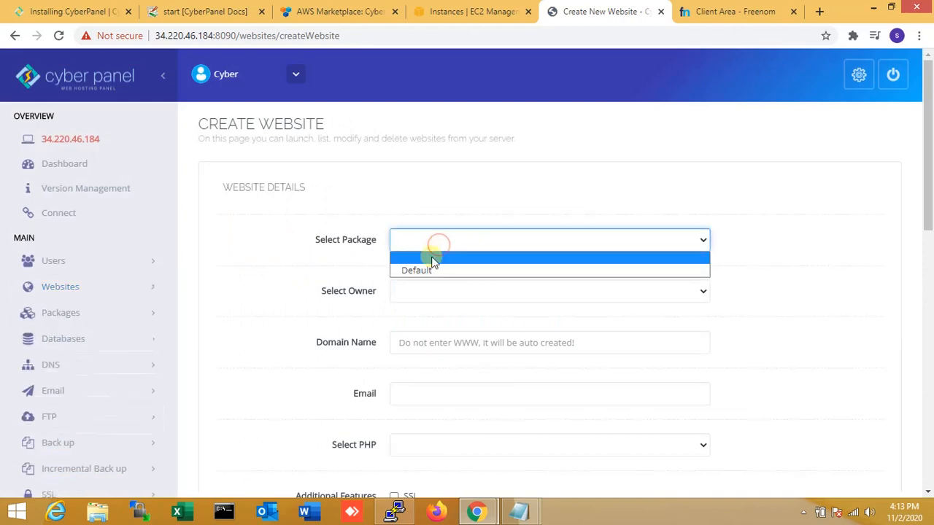
{"action": "left_click", "coordinate": [419, 272]}
{"action": "left_click", "coordinate": [554, 294]}
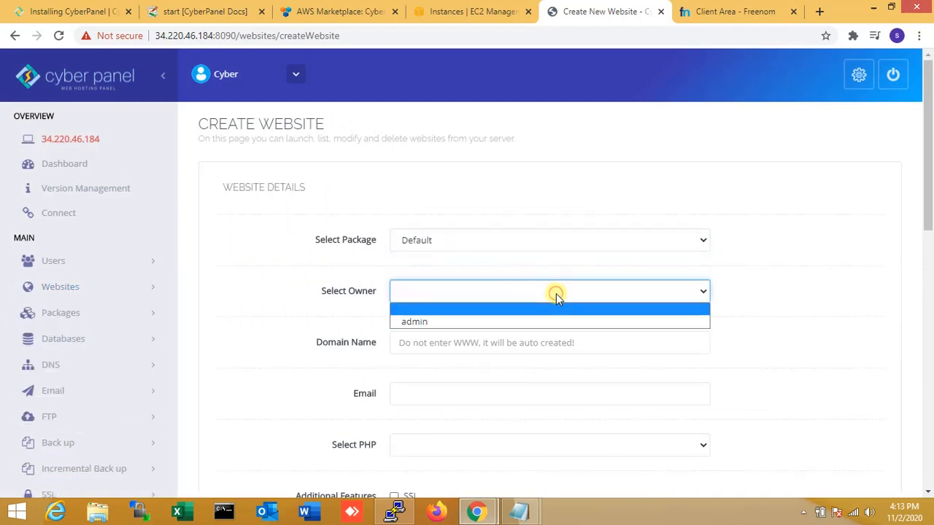
{"action": "left_click", "coordinate": [464, 322]}
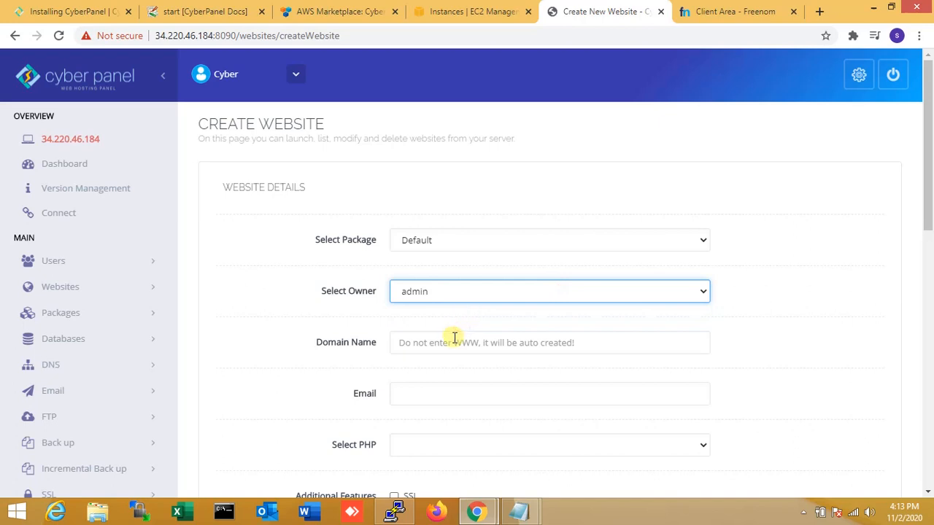
Step: Enter the copied technicalskillslinux.tk as the new website's domain name
{"action": "left_click", "coordinate": [454, 338]}
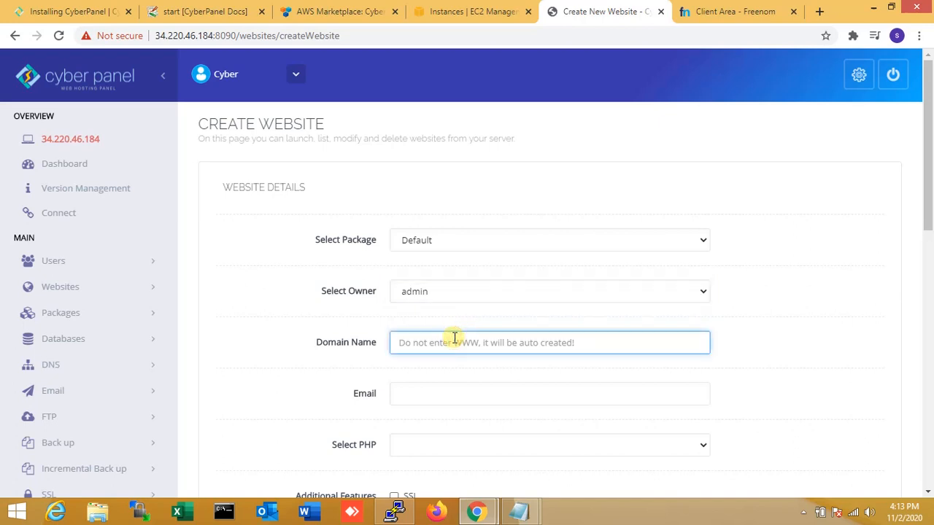
{"action": "key", "text": "ctrl+v"}
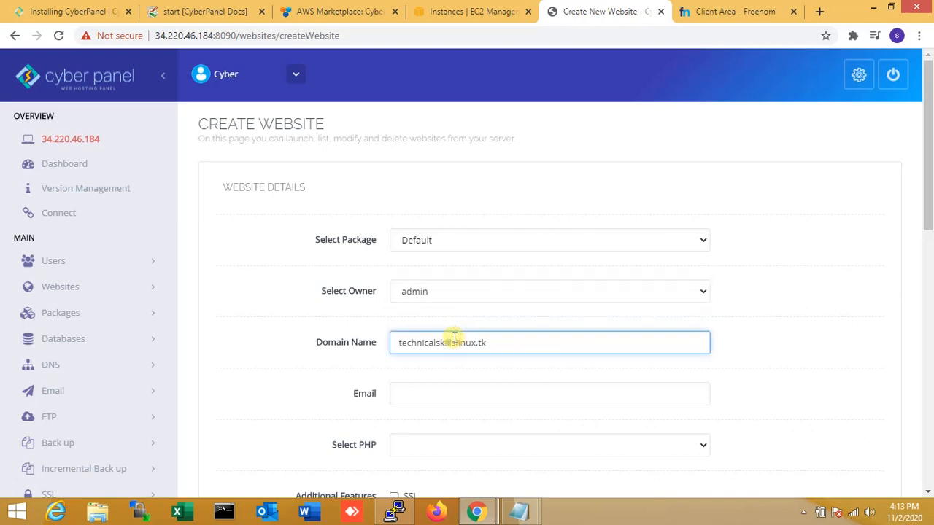
{"action": "key", "text": "ctrl+z"}
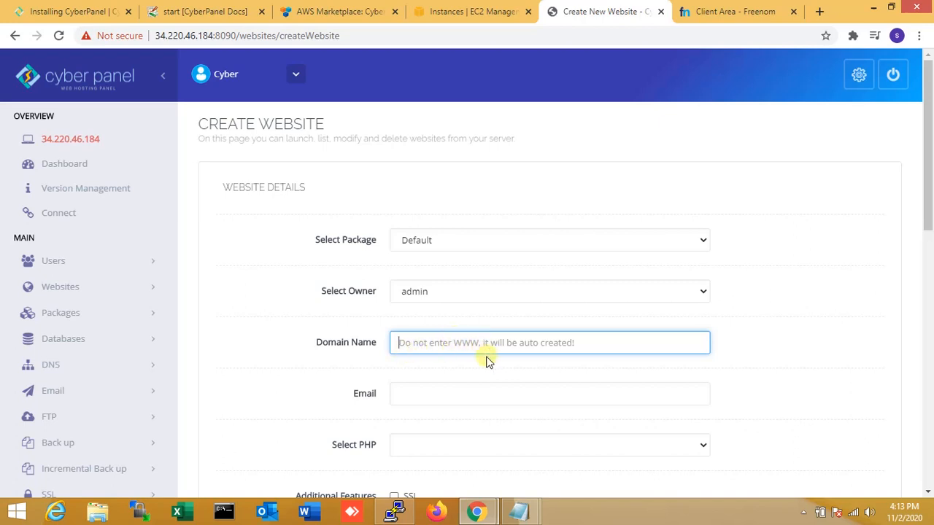
{"action": "key", "text": "ctrl+v"}
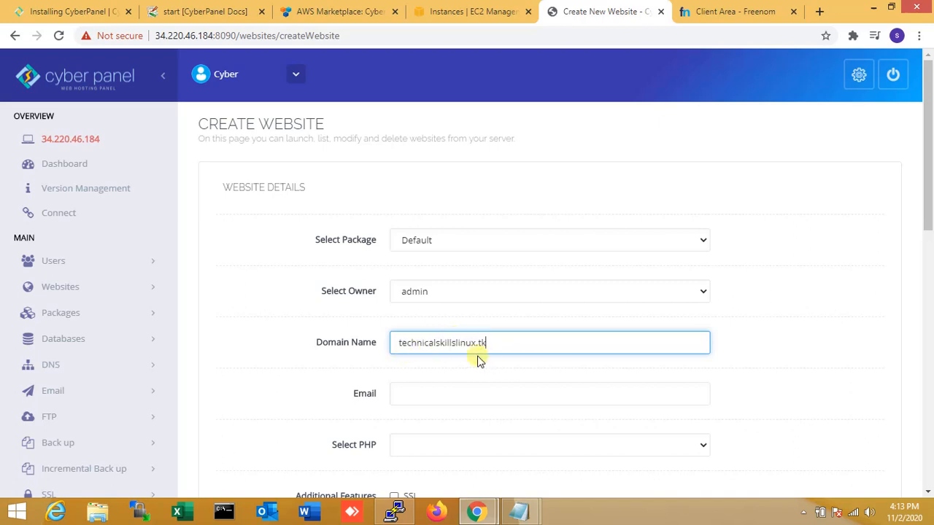
Step: Fill in the website's contact email with the suggested address and replace the end of its user name
{"action": "left_click", "coordinate": [413, 400]}
{"action": "left_click", "coordinate": [438, 423]}
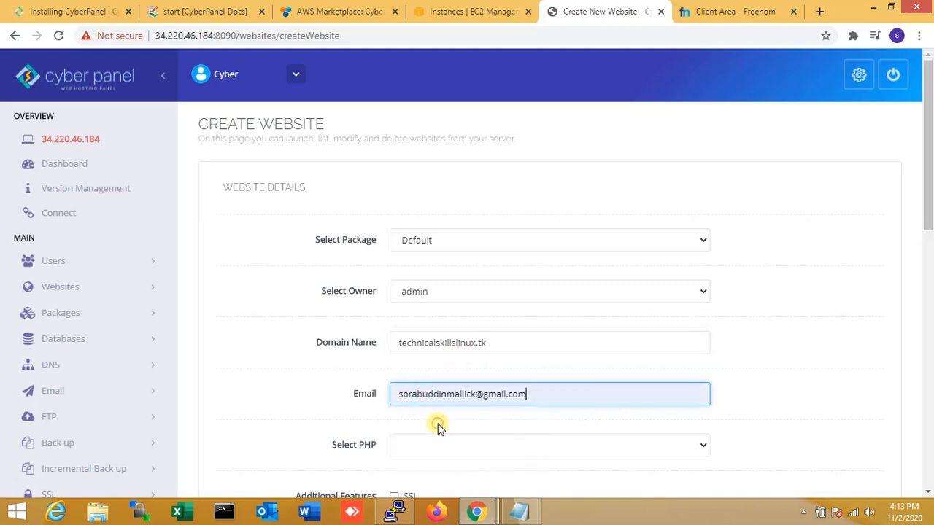
{"action": "left_click", "coordinate": [474, 395]}
{"action": "left_click_drag", "start_coordinate": [475, 395], "coordinate": [448, 395]}
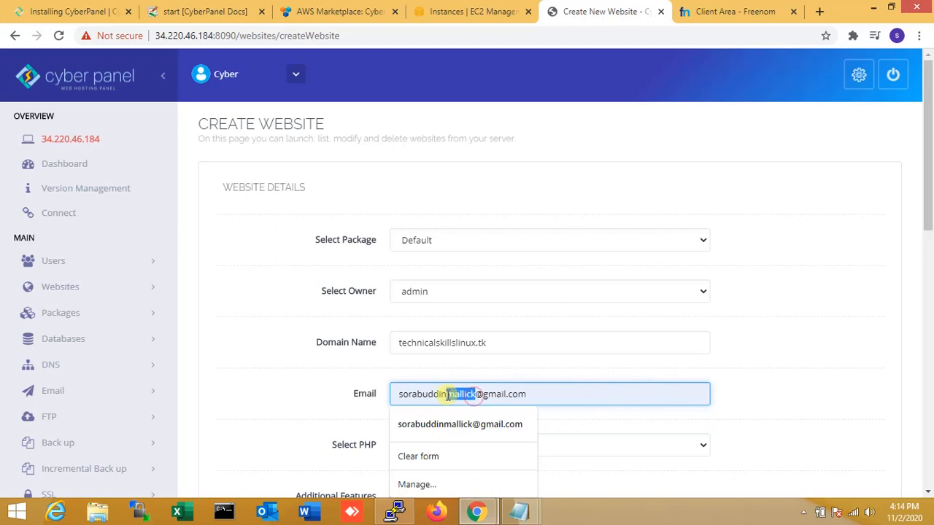
{"action": "key", "text": "BackSpace"}
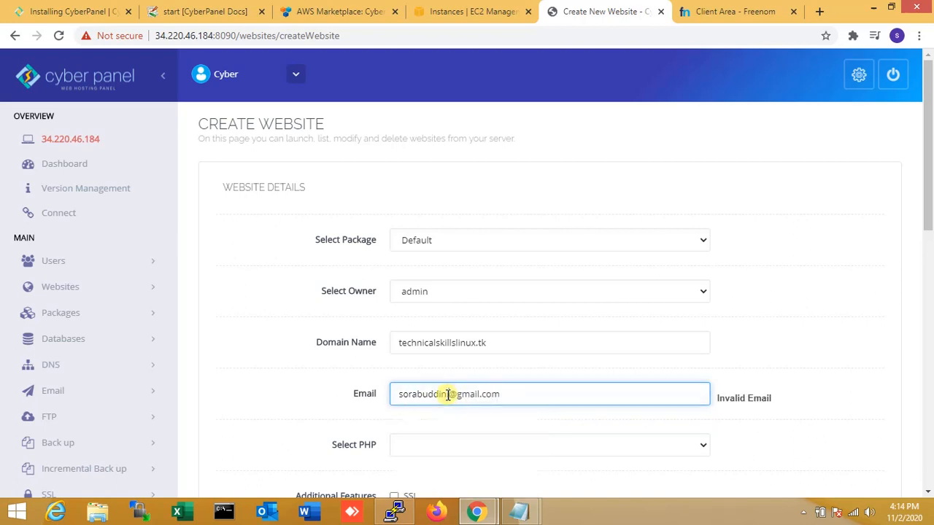
{"action": "type", "text": "gcp"}
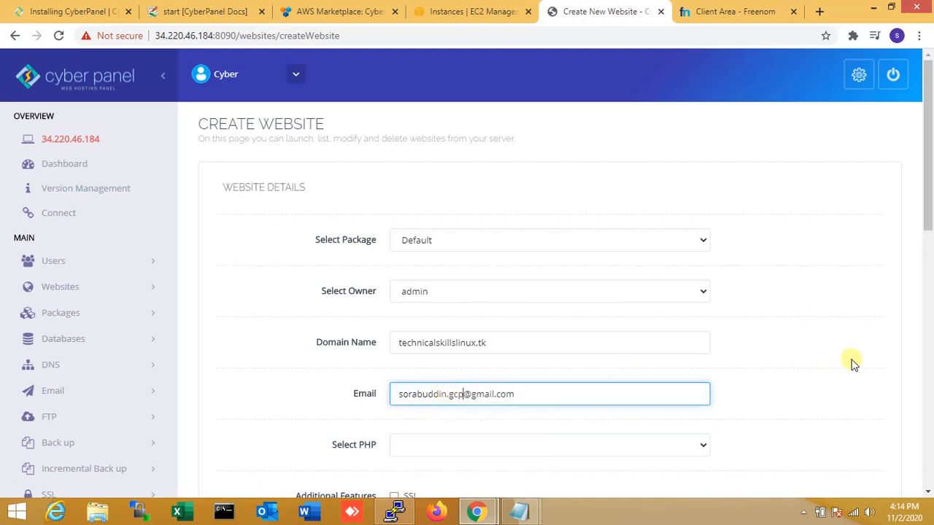
Step: Choose PHP 7.2 as the PHP version for the new website
{"action": "left_click_drag", "start_coordinate": [928, 169], "coordinate": [931, 218]}
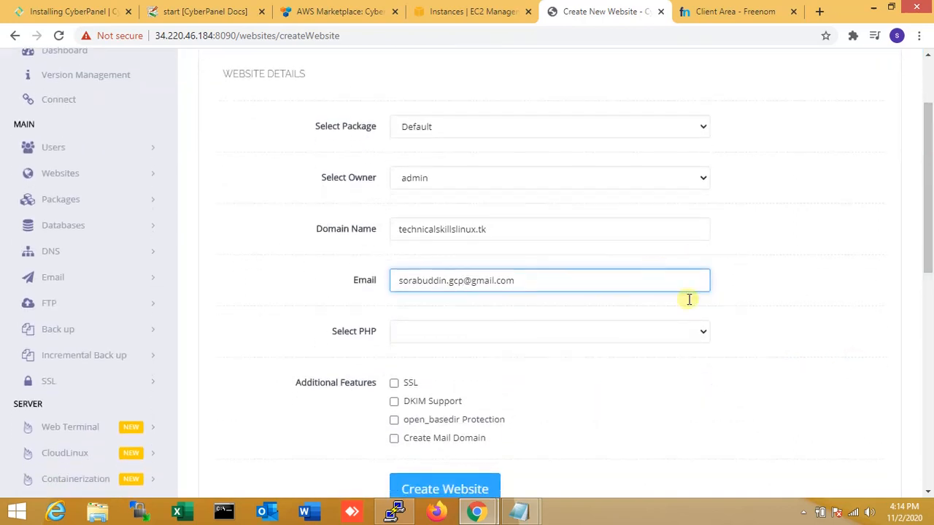
{"action": "left_click", "coordinate": [700, 332]}
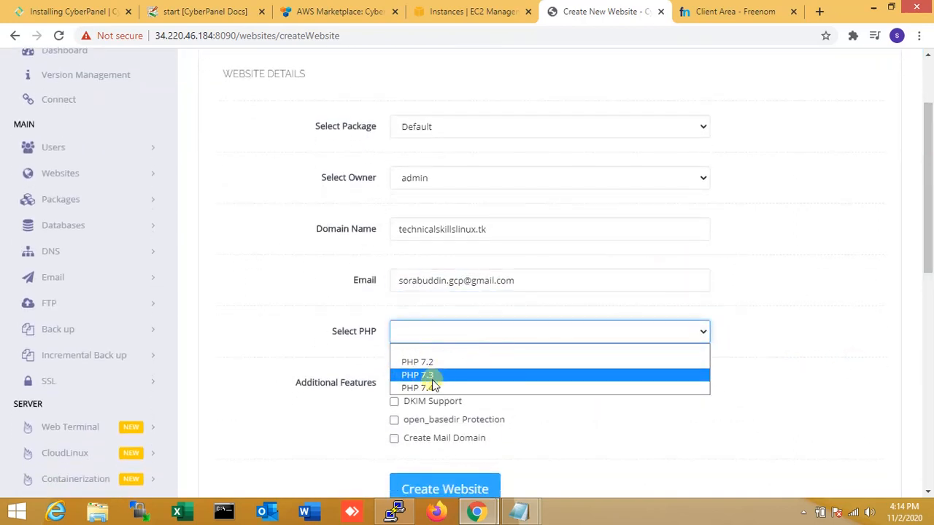
{"action": "left_click", "coordinate": [443, 363]}
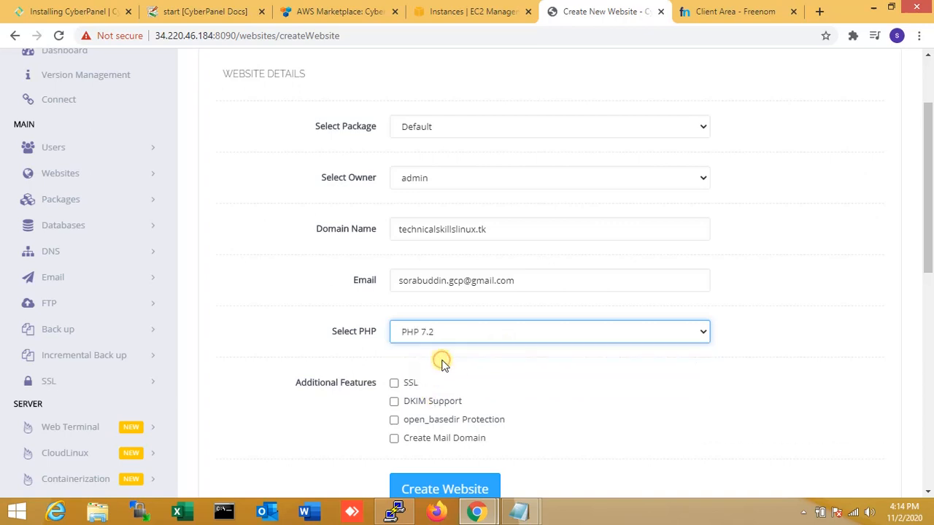
Step: Enable the SSL feature for technicalskillslinux.tk and create the website
{"action": "left_click_drag", "start_coordinate": [932, 253], "coordinate": [931, 288]}
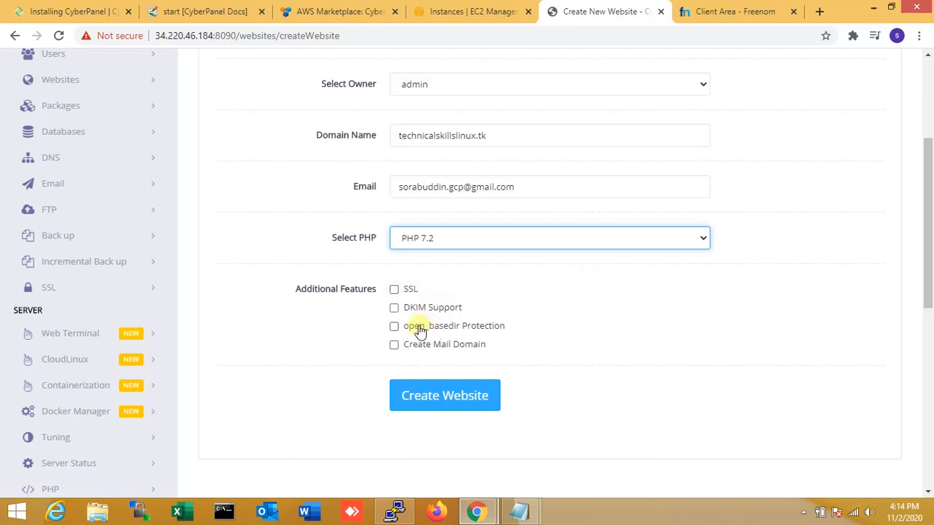
{"action": "left_click", "coordinate": [394, 290]}
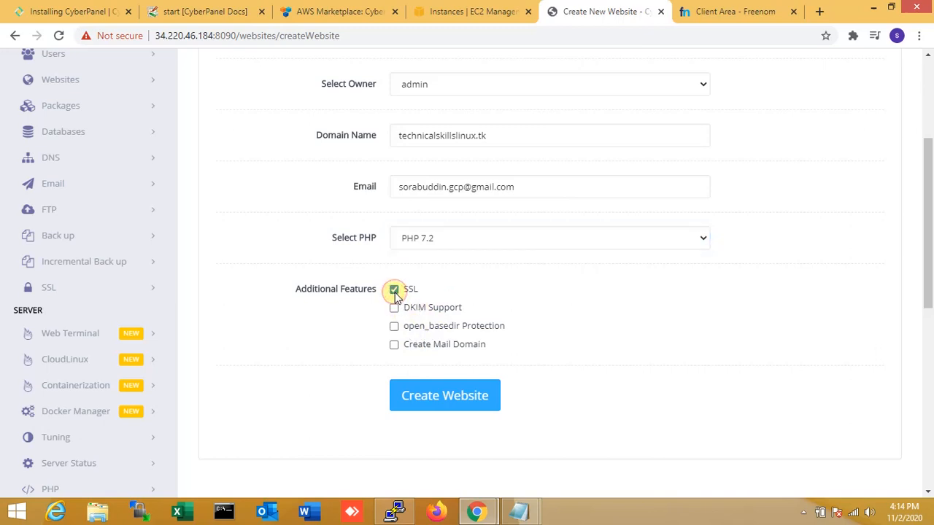
{"action": "left_click_drag", "start_coordinate": [930, 257], "coordinate": [930, 108]}
{"action": "left_click", "coordinate": [455, 365]}
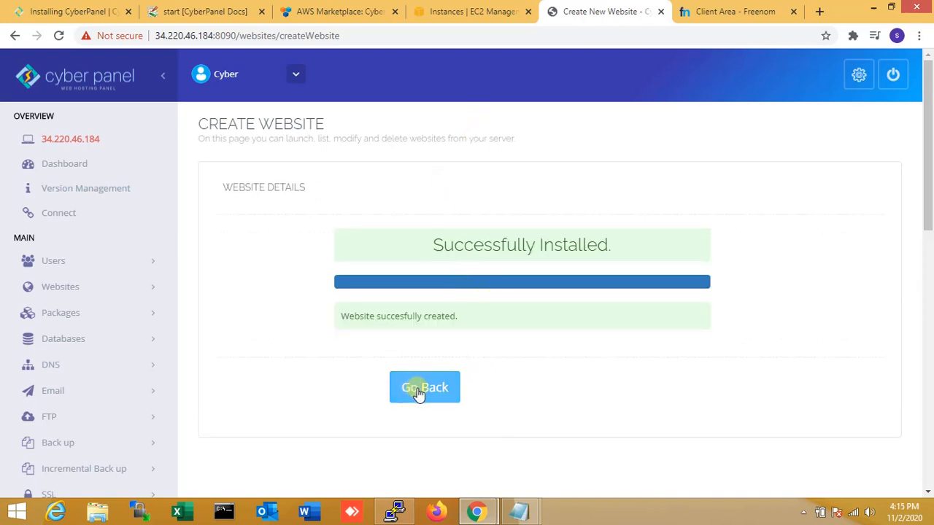
Step: Leave the website creation result and open the list of hosted websites
{"action": "left_click", "coordinate": [420, 394]}
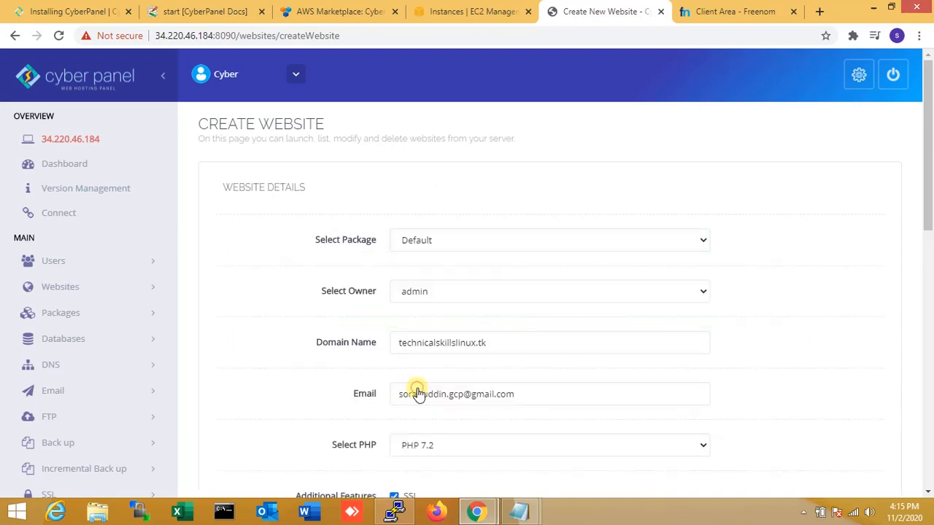
{"action": "left_click", "coordinate": [87, 292]}
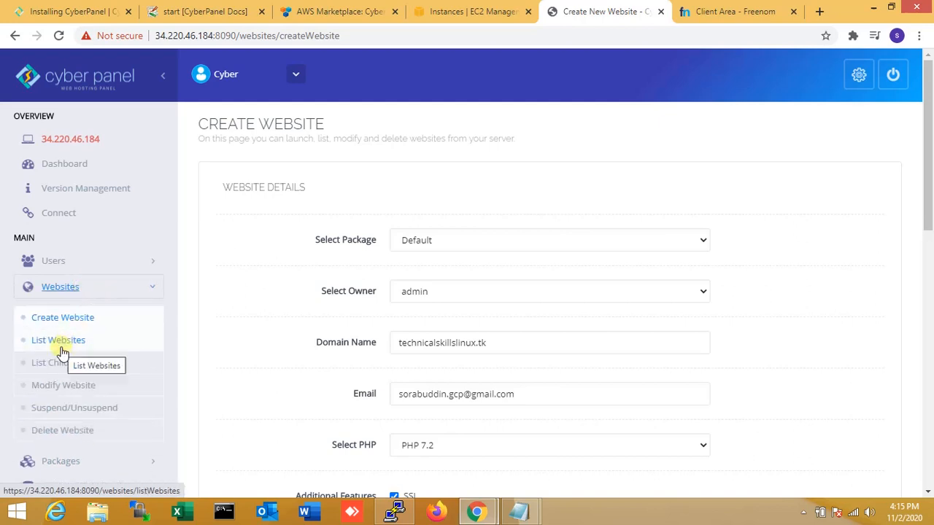
{"action": "left_click", "coordinate": [57, 341]}
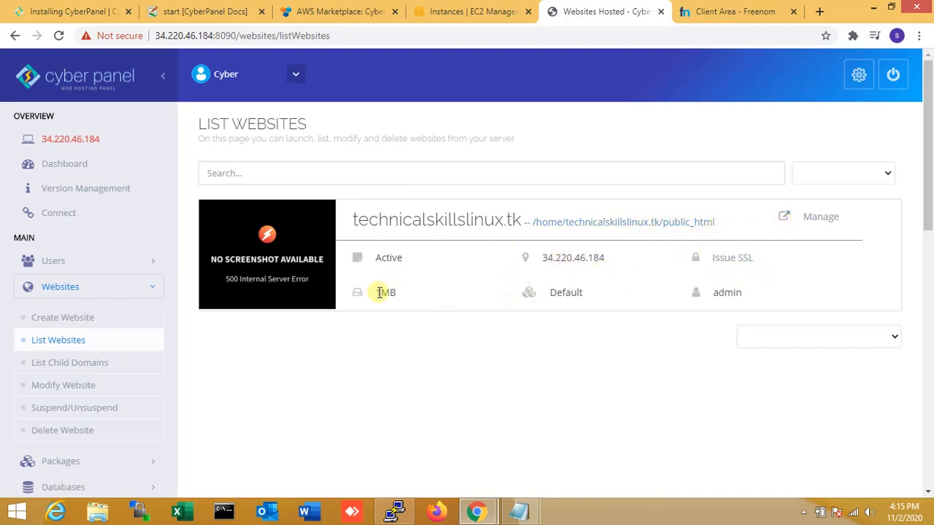
Step: Open the management page of technicalskillslinux.tk from the website list
{"action": "left_click", "coordinate": [819, 217]}
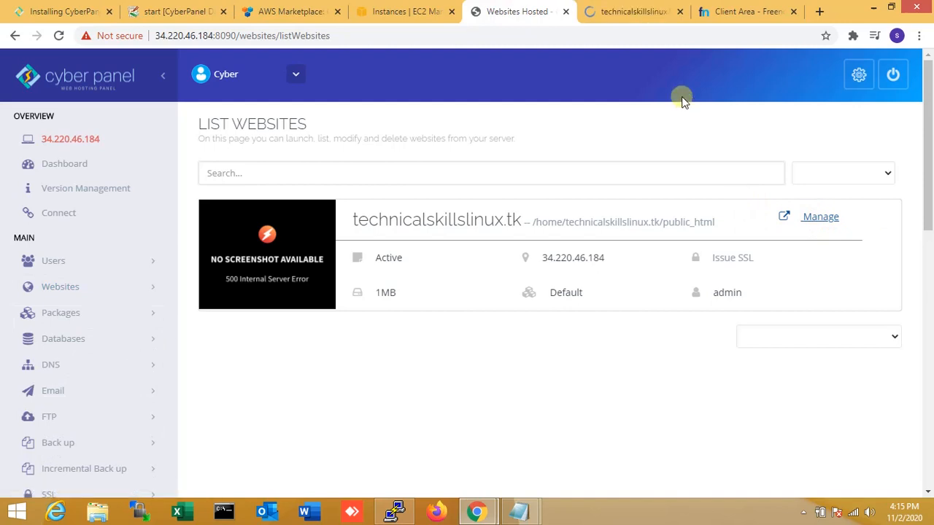
{"action": "left_click", "coordinate": [637, 5]}
{"action": "left_click", "coordinate": [478, 9]}
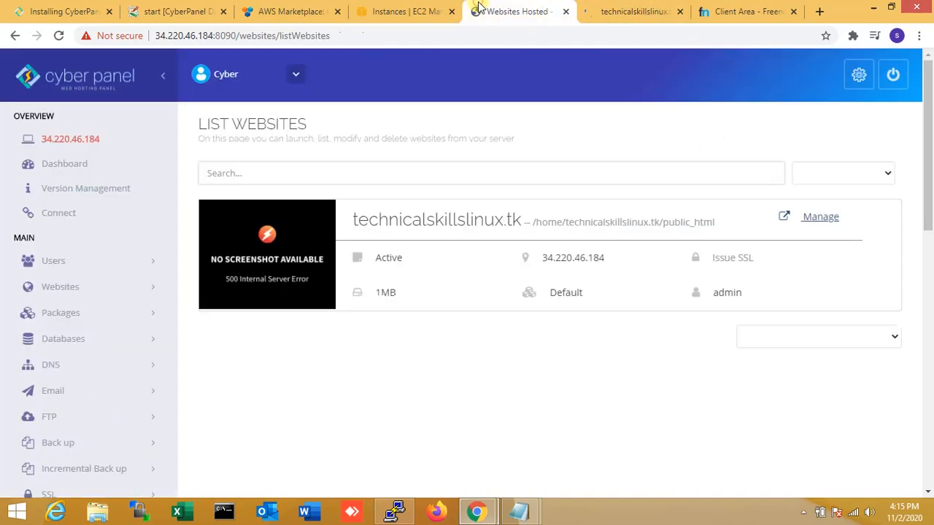
{"action": "left_click", "coordinate": [666, 7]}
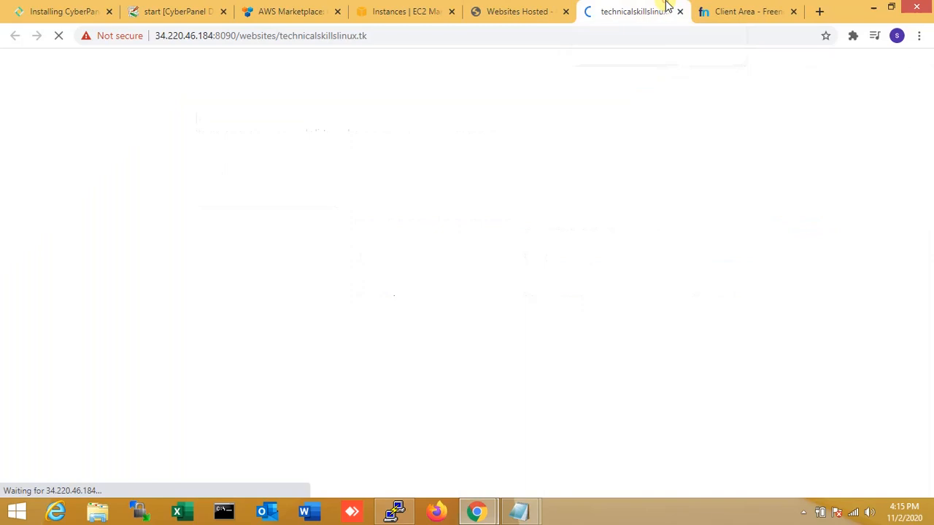
{"action": "left_click", "coordinate": [516, 7]}
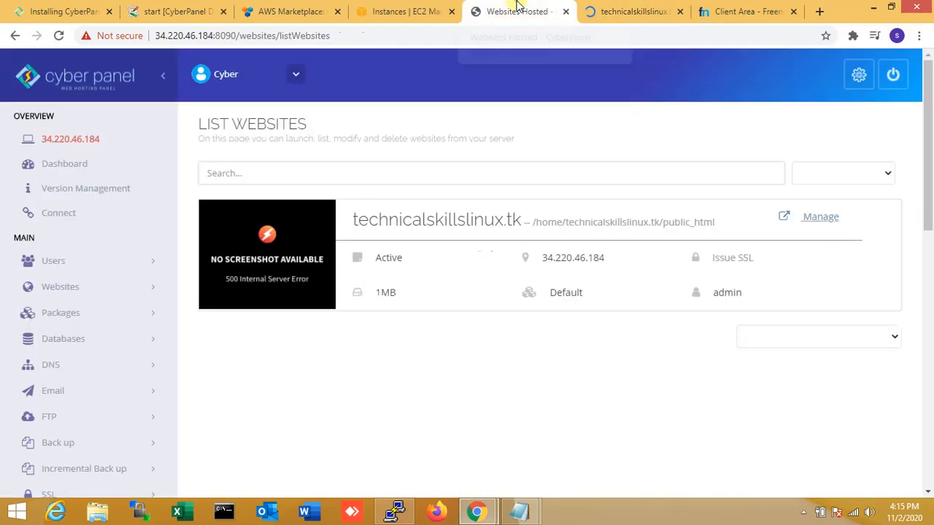
{"action": "left_click", "coordinate": [649, 8]}
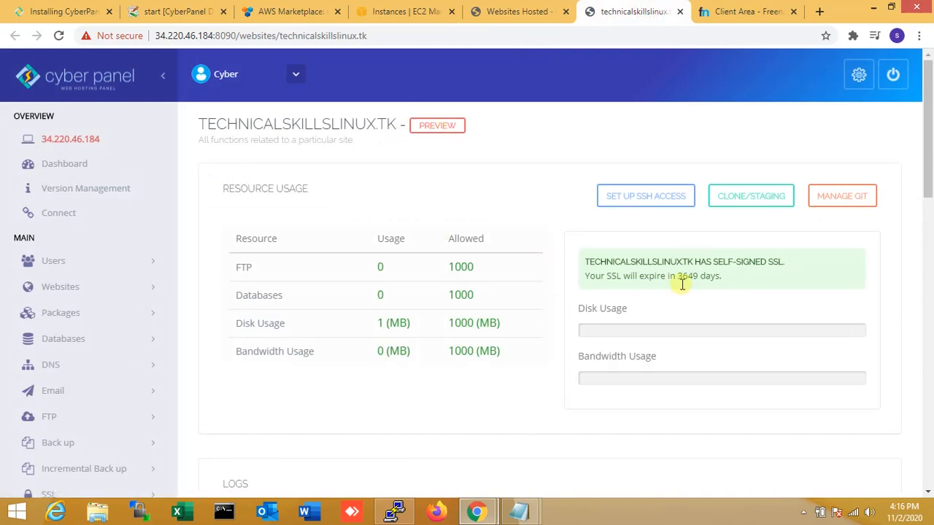
Step: Examine the site's resource usage and the available configuration, file, email marketing and application installer functions
{"action": "double_click", "coordinate": [259, 295]}
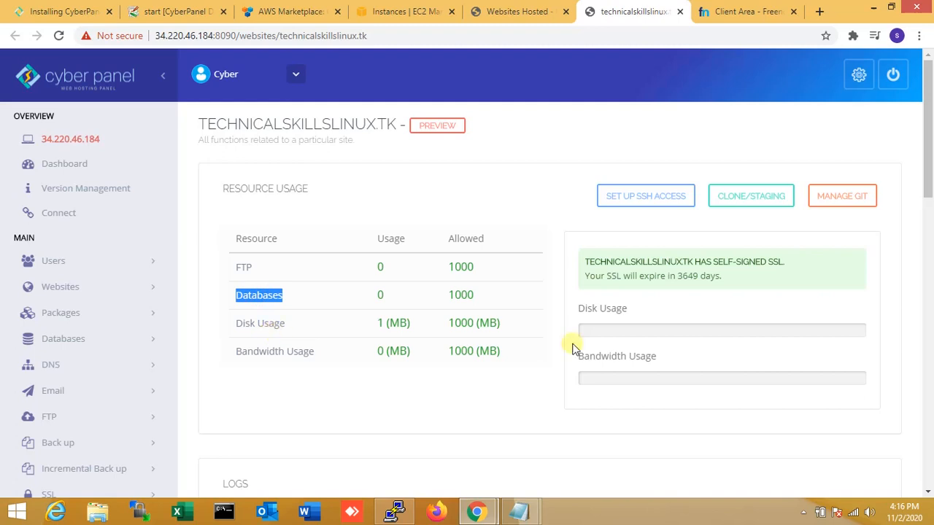
{"action": "left_click_drag", "start_coordinate": [930, 150], "coordinate": [930, 428]}
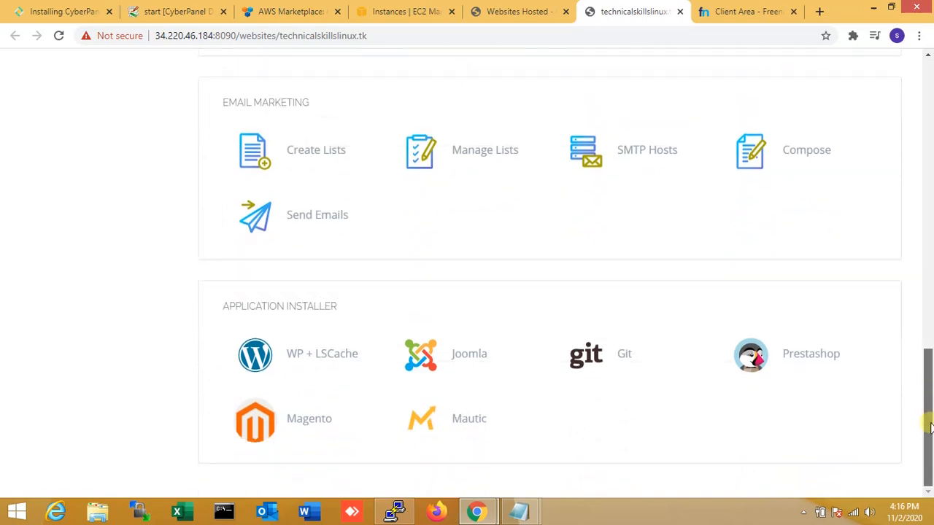
{"action": "left_click_drag", "start_coordinate": [929, 428], "coordinate": [929, 316]}
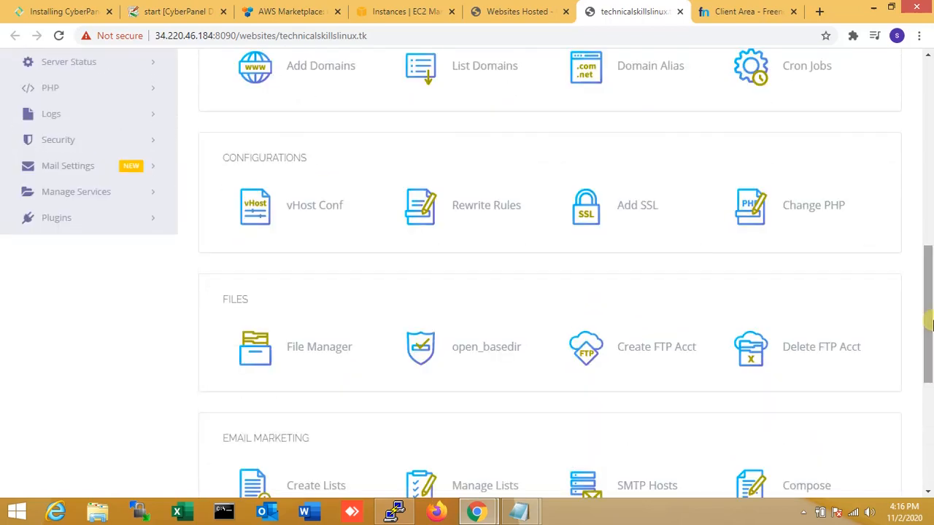
Step: Open the site's File Manager in a separate tab and return to the management page of technicalskillslinux.tk
{"action": "middle_click", "coordinate": [292, 347]}
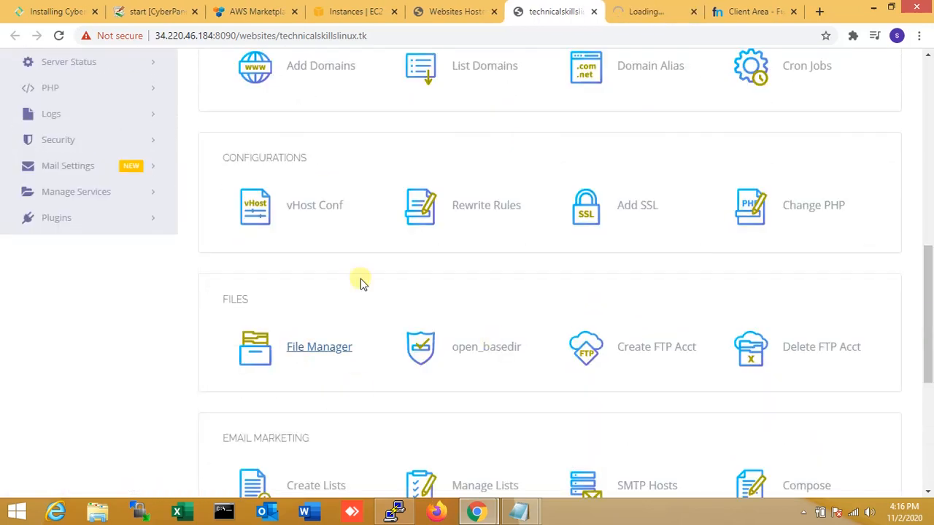
{"action": "left_click", "coordinate": [686, 9]}
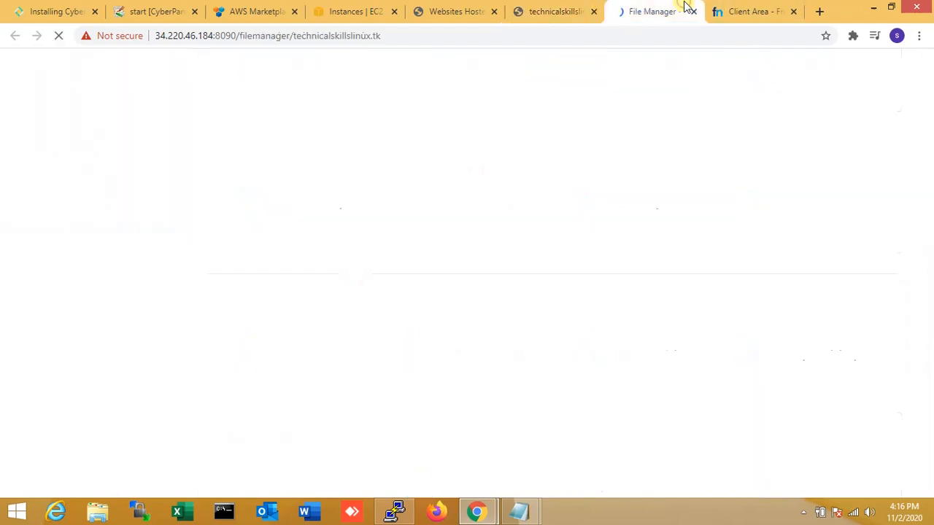
{"action": "left_click", "coordinate": [523, 10]}
Step: Examine the management page's site name, resource usage, SSL status, and the log and domain functions
{"action": "left_click_drag", "start_coordinate": [929, 281], "coordinate": [930, 98]}
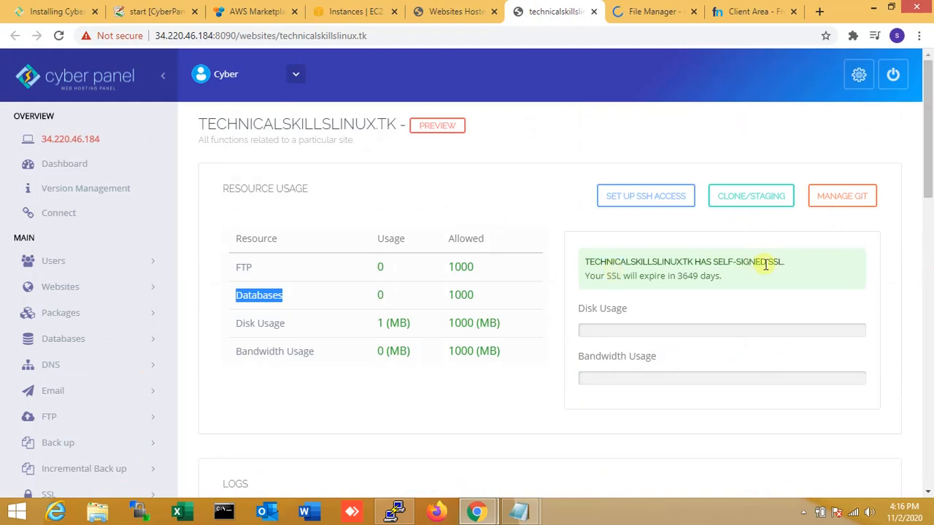
{"action": "left_click_drag", "start_coordinate": [221, 123], "coordinate": [395, 119]}
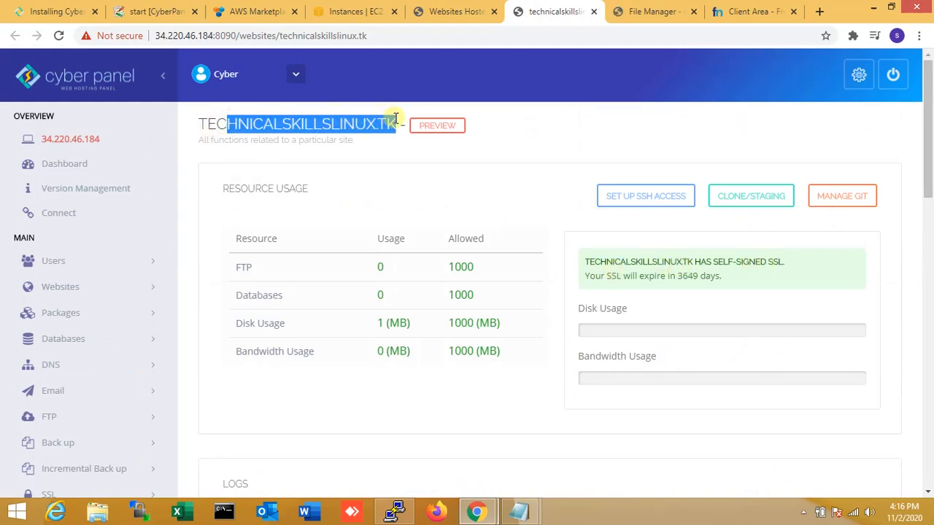
{"action": "left_click", "coordinate": [395, 118]}
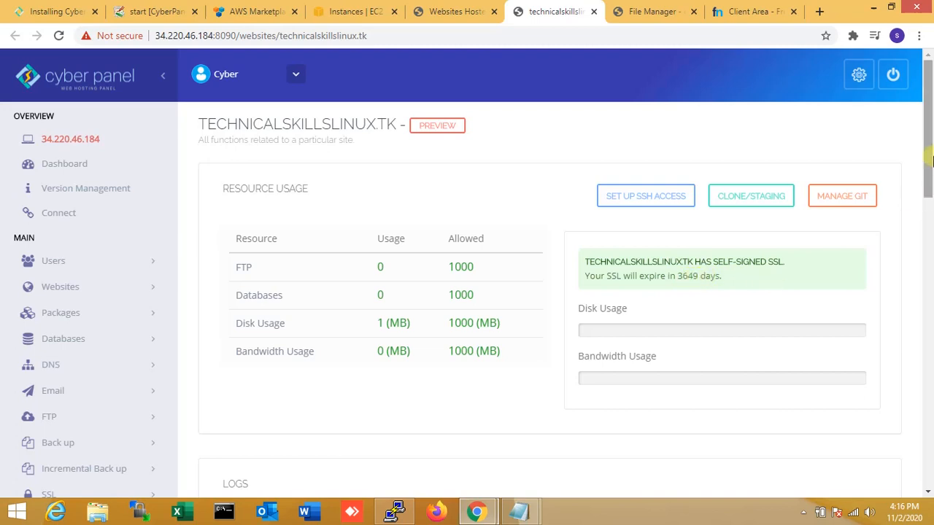
{"action": "left_click_drag", "start_coordinate": [929, 159], "coordinate": [928, 256]}
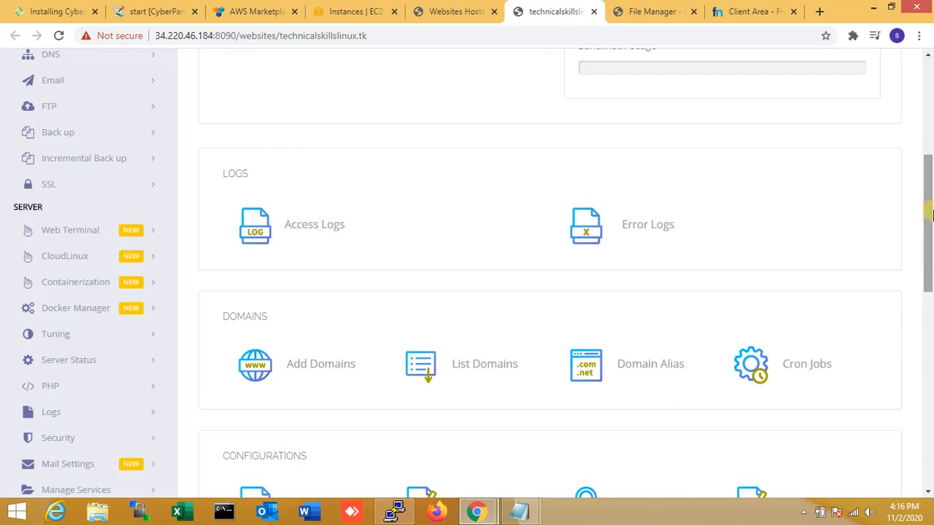
{"action": "left_click_drag", "start_coordinate": [928, 154], "coordinate": [928, 73]}
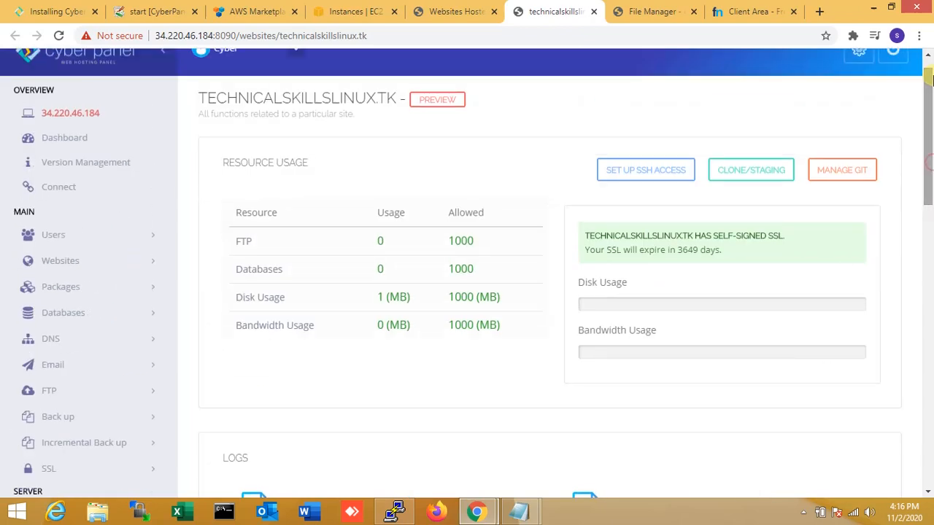
Step: Open the public_html folder in the site's File Manager and select the index.html file
{"action": "left_click", "coordinate": [661, 11]}
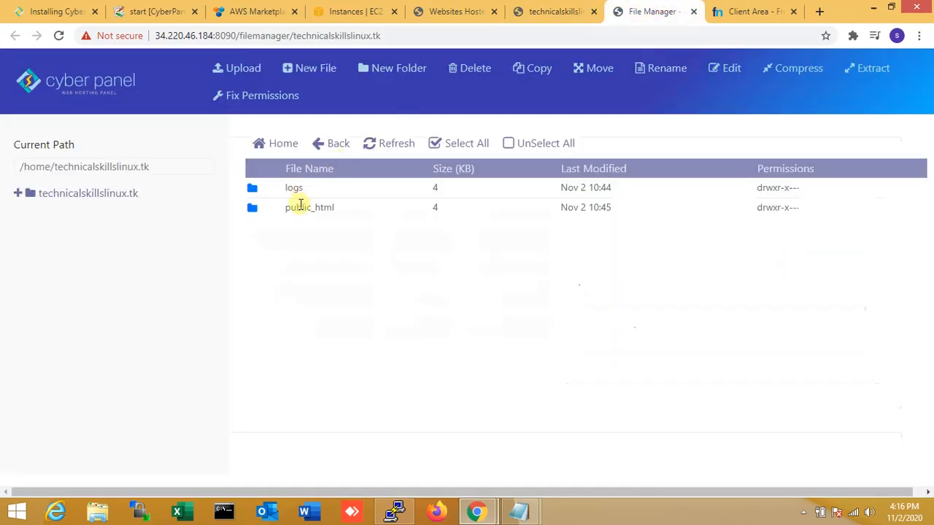
{"action": "double_click", "coordinate": [271, 209]}
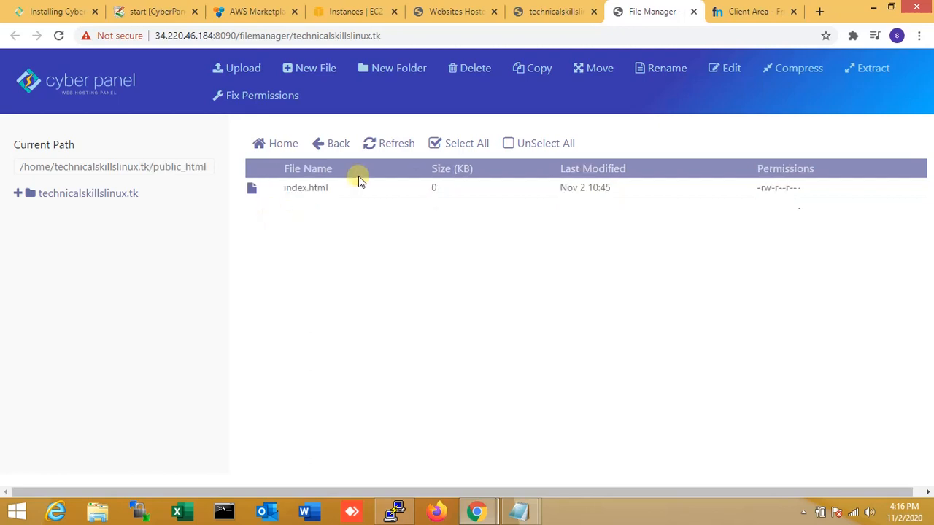
{"action": "left_click", "coordinate": [297, 186]}
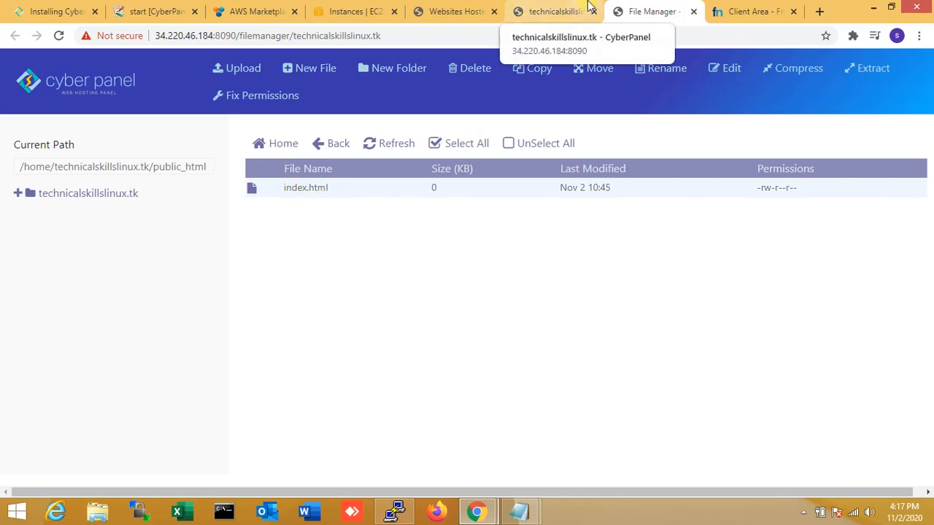
Step: Copy the domain technicalskillslinux.tk from the management page's address and load it in a new tab
{"action": "left_click", "coordinate": [588, 7]}
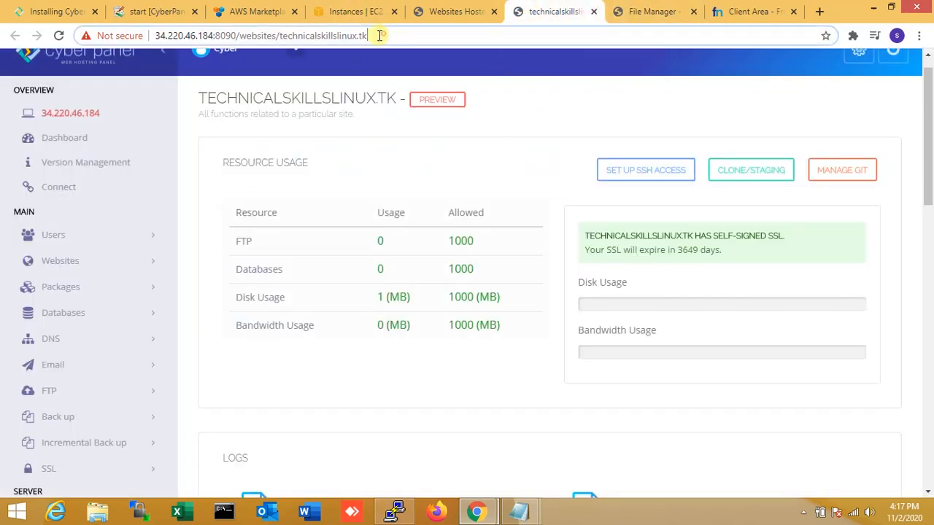
{"action": "left_click_drag", "start_coordinate": [379, 35], "coordinate": [279, 43]}
{"action": "key", "text": "ctrl+c"}
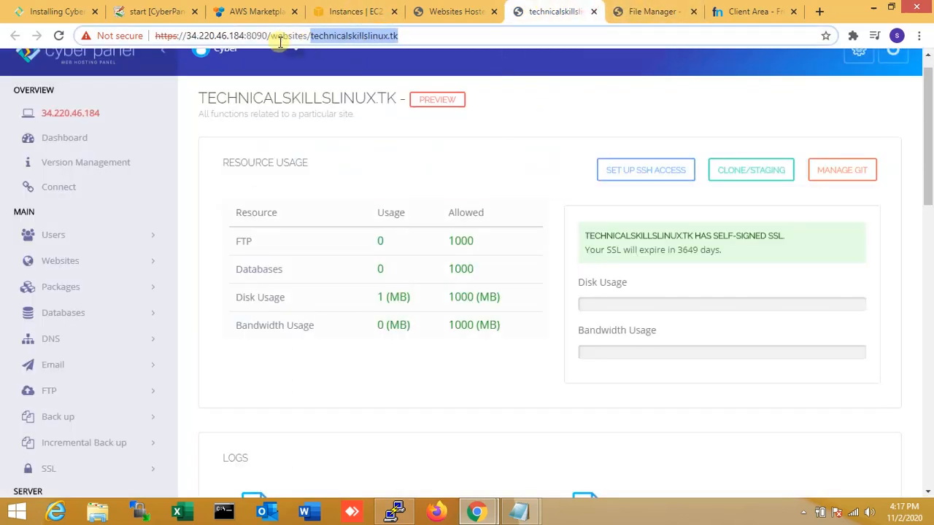
{"action": "left_click", "coordinate": [820, 14]}
{"action": "key", "text": "ctrl+v"}
{"action": "key", "text": "Return"}
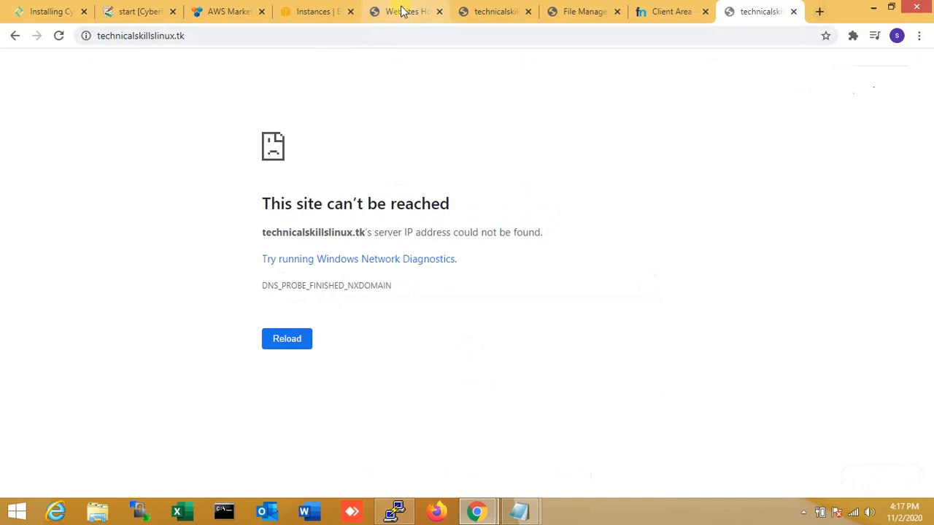
Step: Check the domain's DNS management page in Freenom and the DNS options offered in CyberPanel
{"action": "left_click", "coordinate": [595, 10]}
{"action": "left_click", "coordinate": [666, 7]}
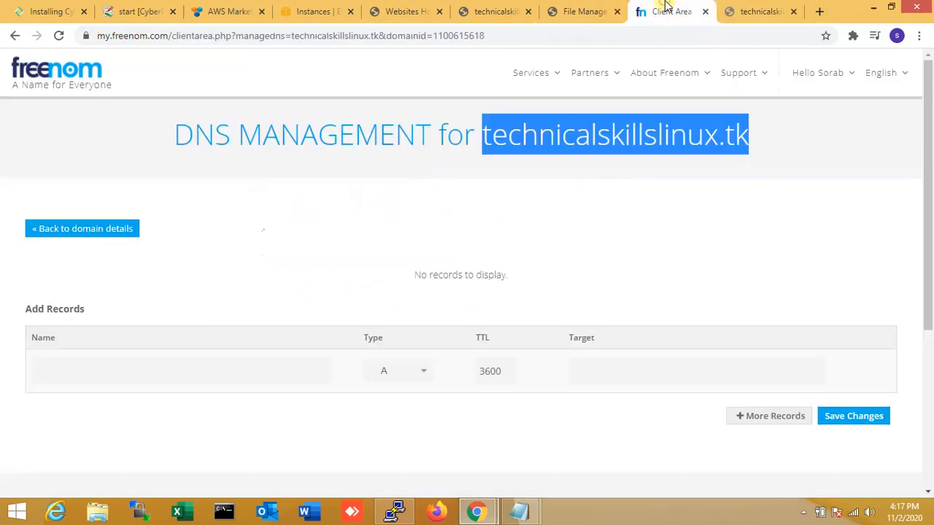
{"action": "left_click", "coordinate": [513, 295]}
{"action": "left_click", "coordinate": [612, 8]}
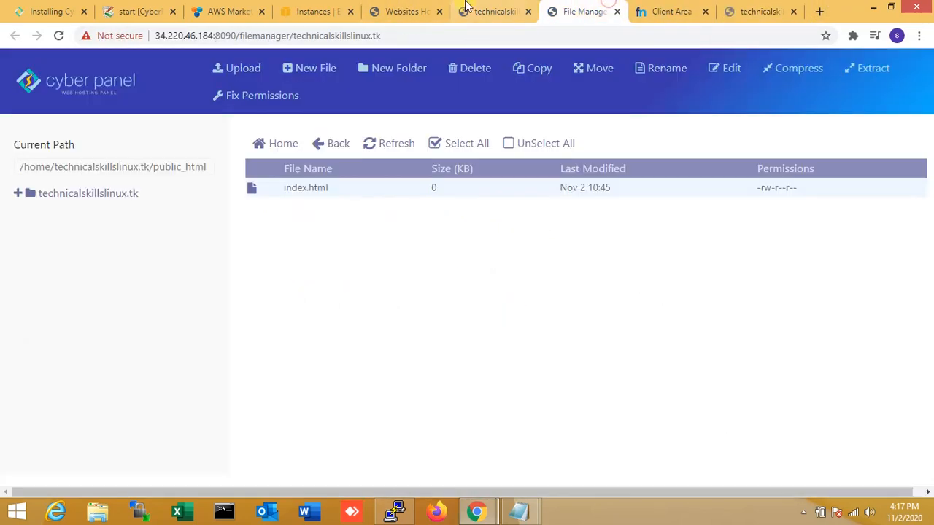
{"action": "left_click", "coordinate": [494, 11]}
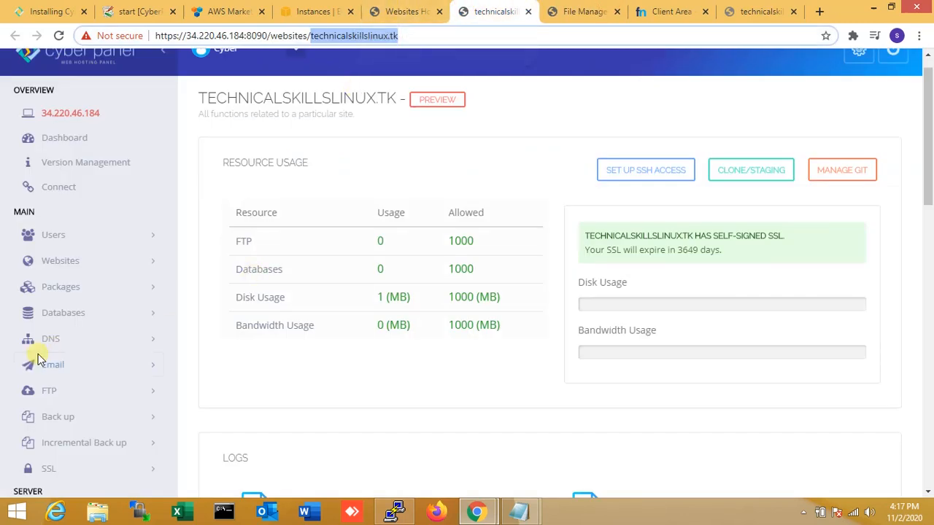
{"action": "left_click", "coordinate": [86, 338]}
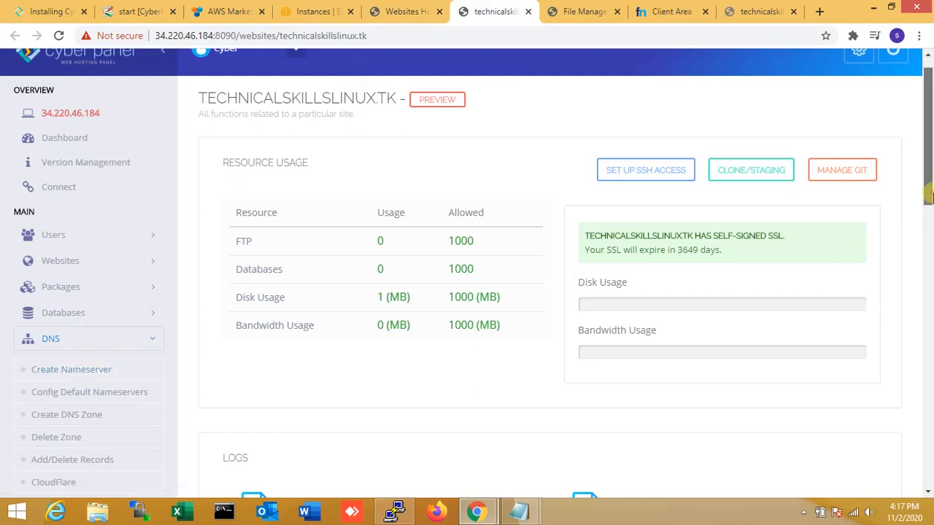
{"action": "scroll", "coordinate": [930, 217], "scroll_direction": "down", "scroll_amount": 1}
{"action": "left_click_drag", "start_coordinate": [930, 218], "coordinate": [930, 224]}
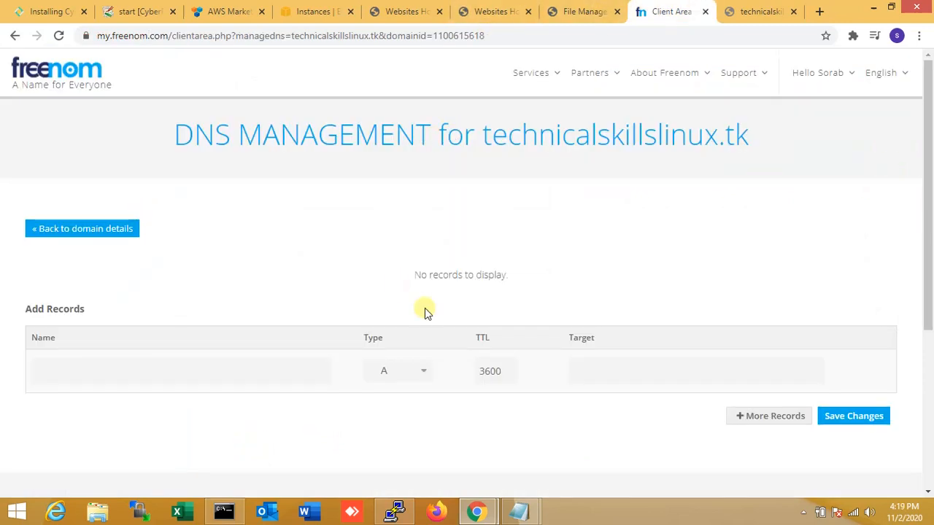
Step: Copy the server IP address of technicalskillslinux.tk from the CyberPanel website list
{"action": "left_click", "coordinate": [574, 9]}
{"action": "left_click", "coordinate": [504, 8]}
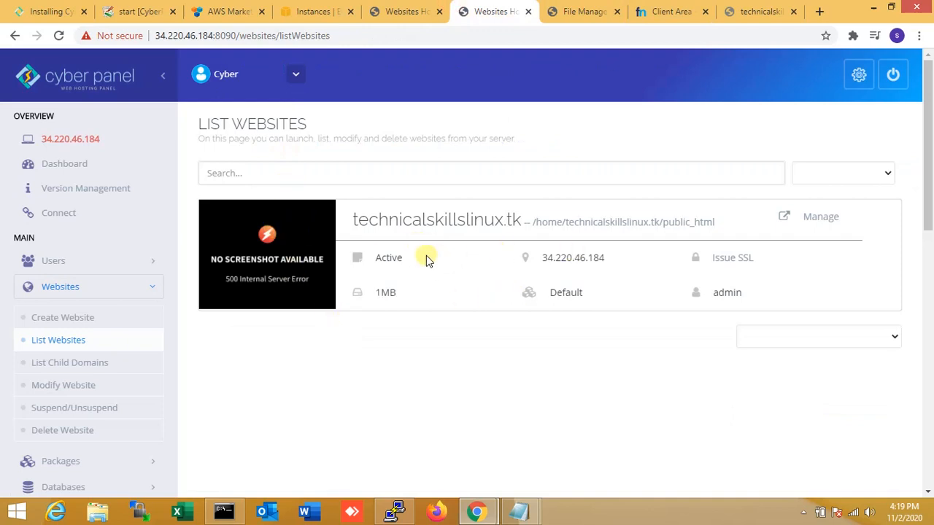
{"action": "left_click_drag", "start_coordinate": [606, 265], "coordinate": [540, 260]}
{"action": "key", "text": "ctrl+c"}
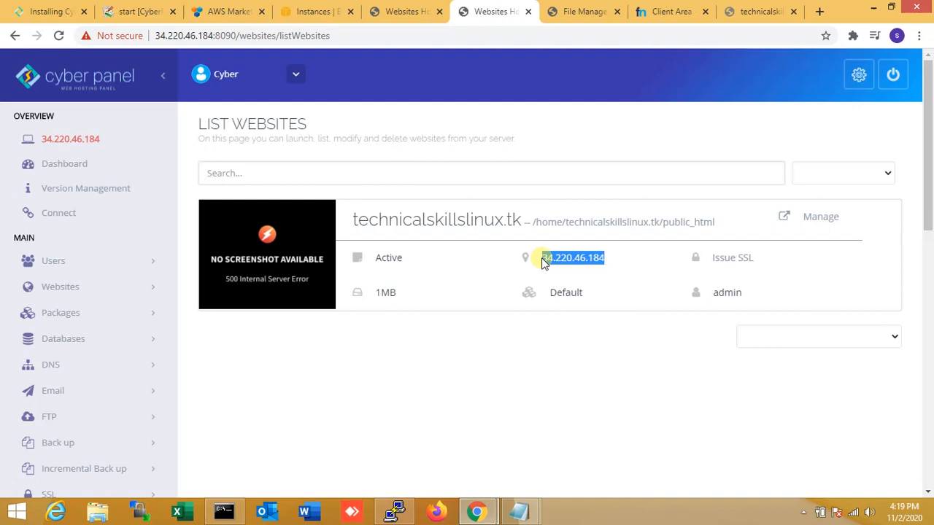
Step: Fill in a new A record in Freenom's DNS management with name technicalskillslinux.ml and target 34.220.46.184
{"action": "left_click", "coordinate": [668, 11]}
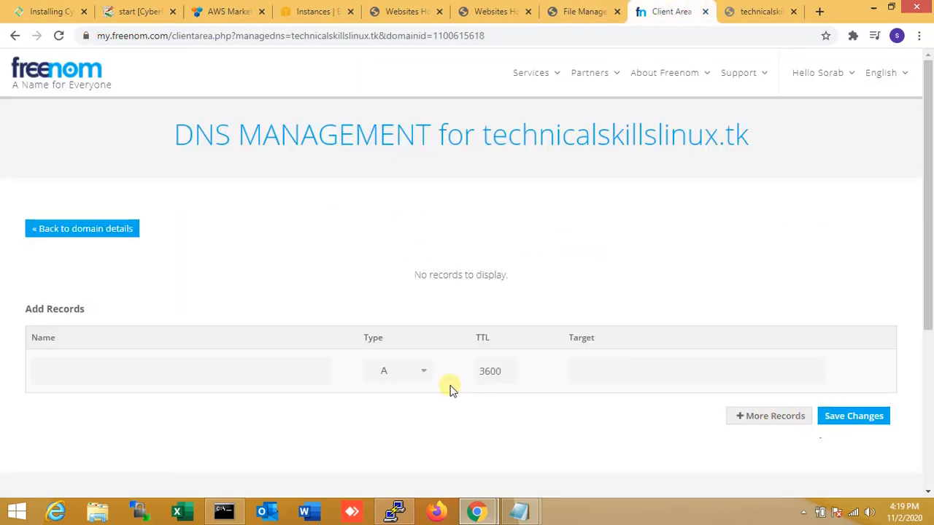
{"action": "left_click", "coordinate": [216, 363]}
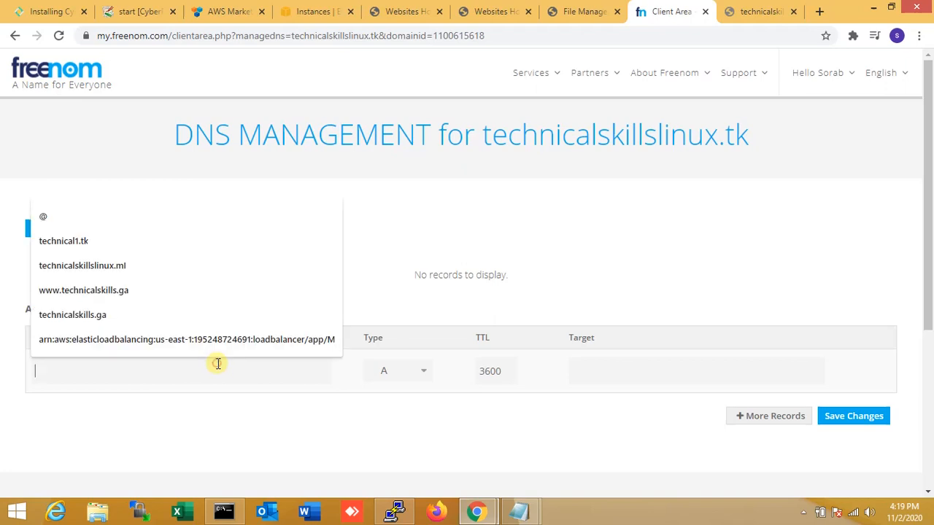
{"action": "left_click", "coordinate": [115, 269]}
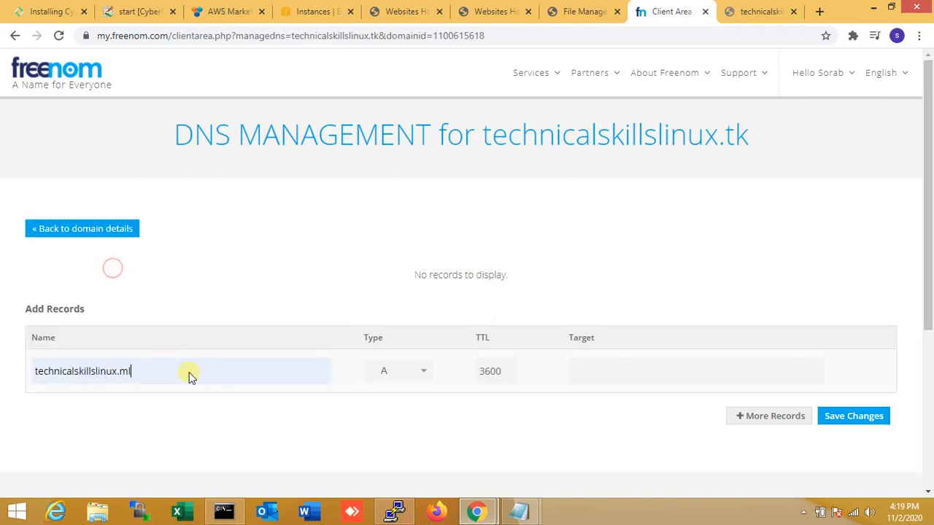
{"action": "left_click", "coordinate": [603, 359]}
{"action": "key", "text": "ctrl+v"}
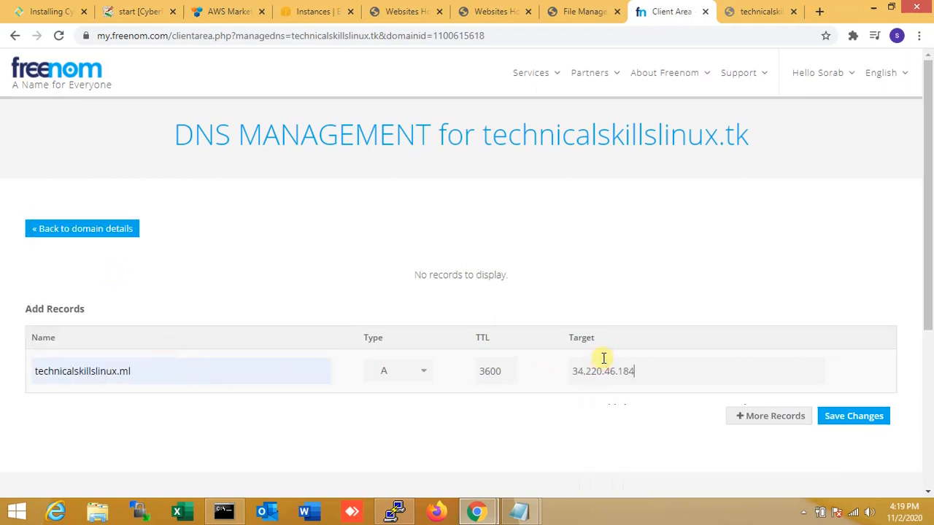
{"action": "left_click", "coordinate": [201, 370]}
{"action": "key", "text": "BackSpace"}
{"action": "key", "text": "BackSpace"}
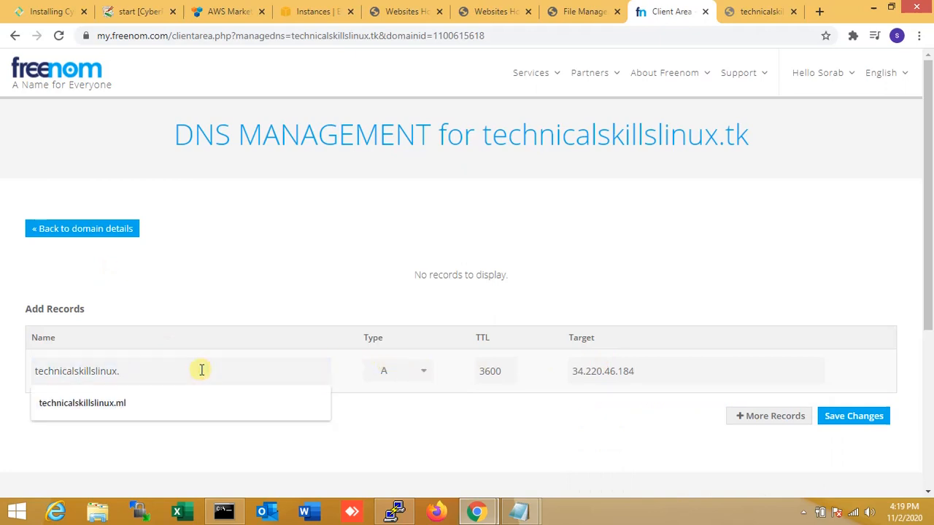
{"action": "left_click", "coordinate": [758, 11]}
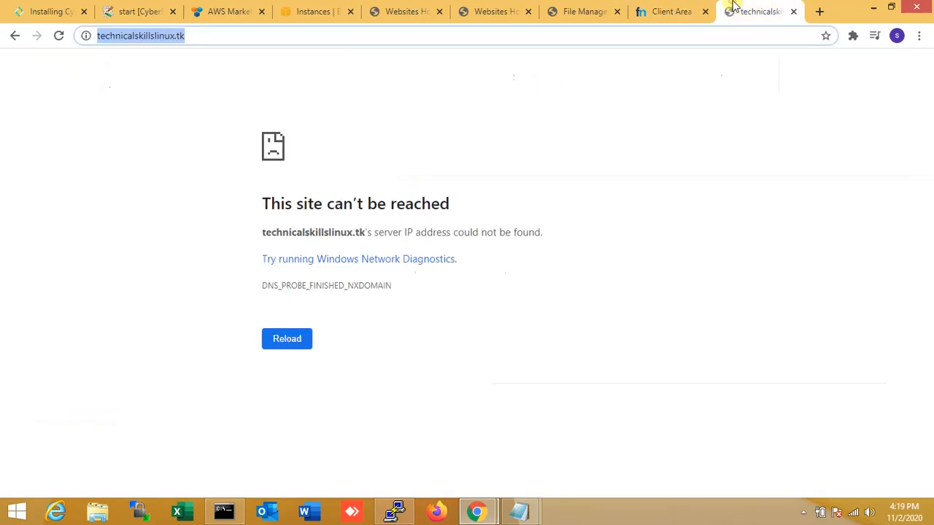
{"action": "left_click", "coordinate": [669, 11]}
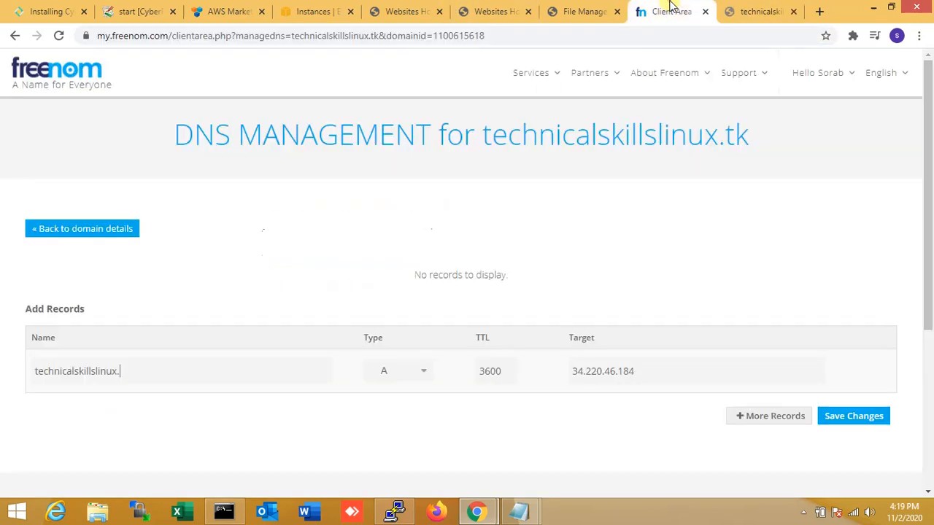
{"action": "key", "text": "ctrl+a"}
{"action": "type", "text": "http://technicalskillslinux.tk/"}
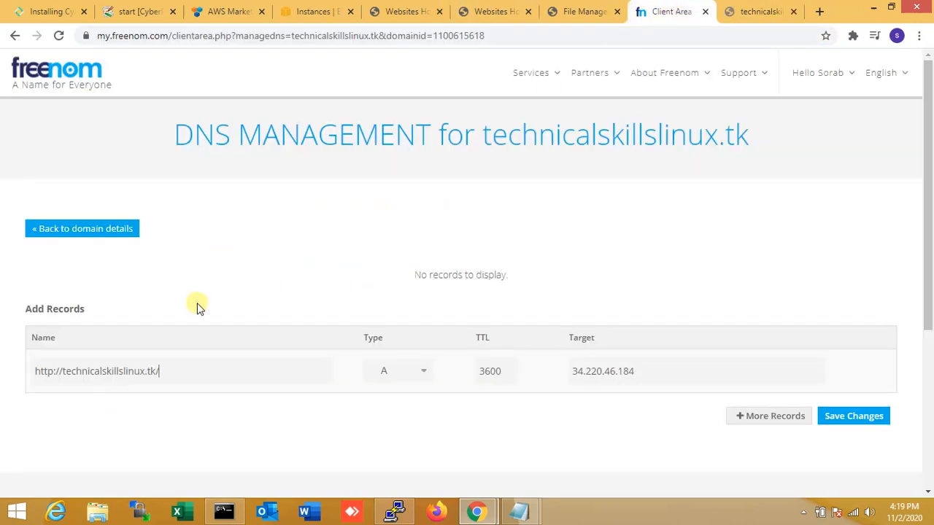
{"action": "key", "text": "Delete"}
{"action": "key", "text": "Delete"}
{"action": "key", "text": "Delete"}
{"action": "key", "text": "Delete"}
{"action": "key", "text": "Delete"}
{"action": "key", "text": "Delete"}
{"action": "key", "text": "Delete"}
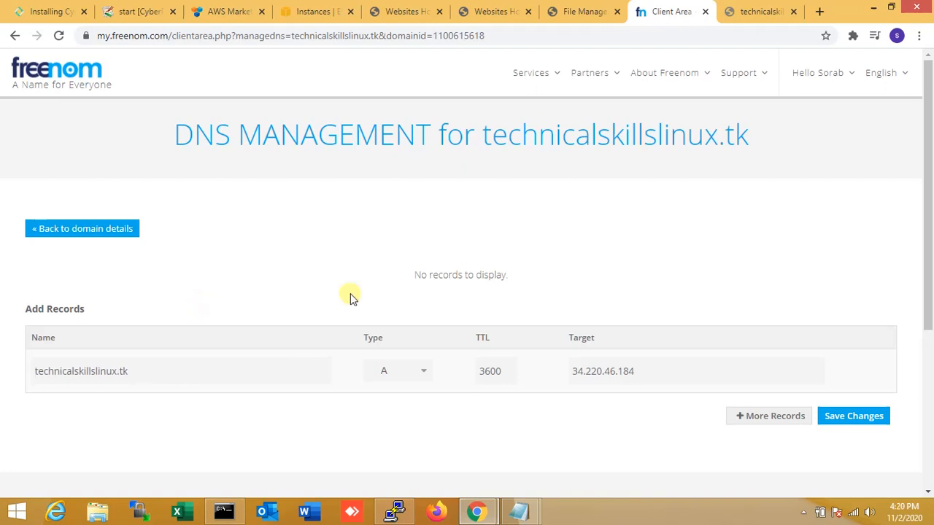
Step: Set the new A record's TTL to 600, save the changes and review the domain's record list
{"action": "left_click", "coordinate": [484, 370]}
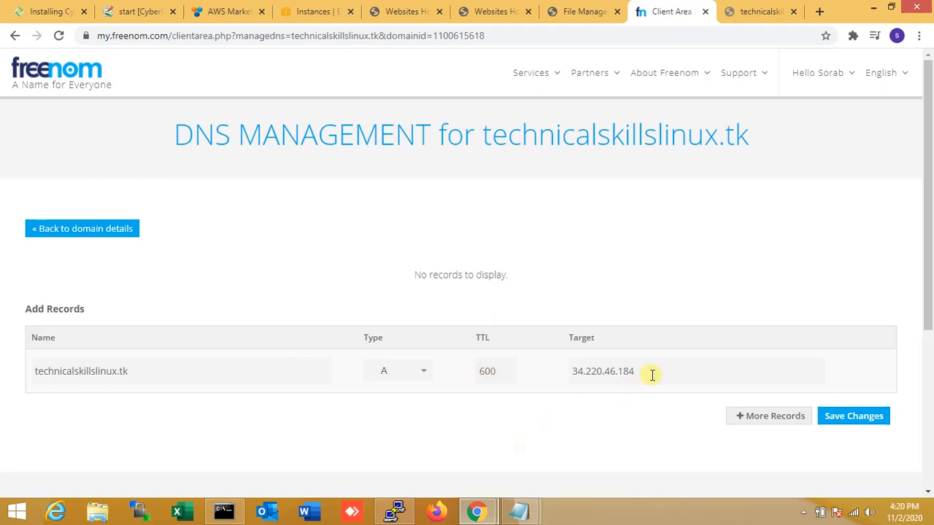
{"action": "left_click", "coordinate": [868, 426]}
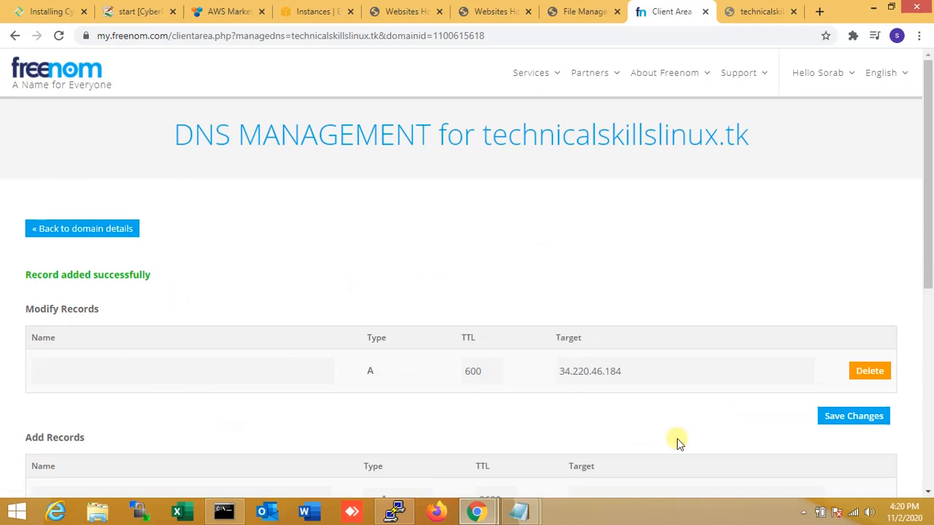
{"action": "left_click_drag", "start_coordinate": [931, 270], "coordinate": [930, 302]}
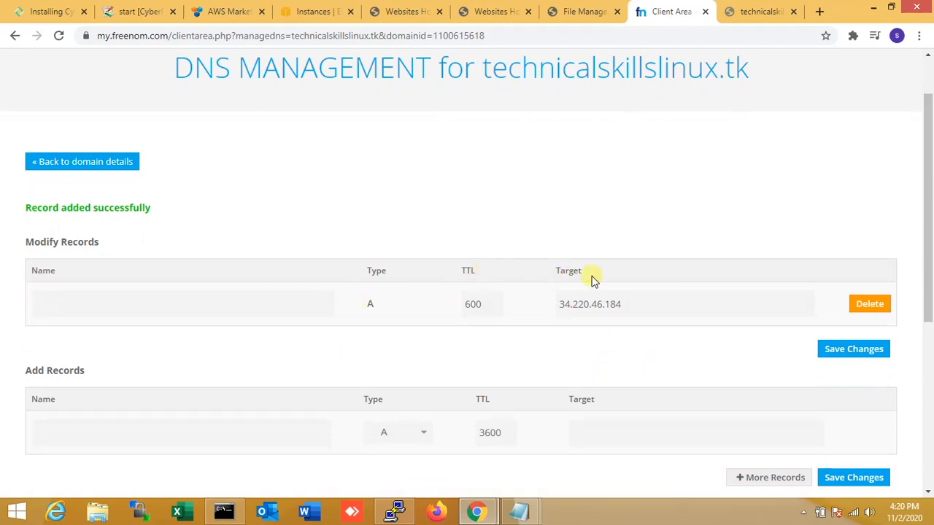
{"action": "left_click_drag", "start_coordinate": [932, 226], "coordinate": [912, 183]}
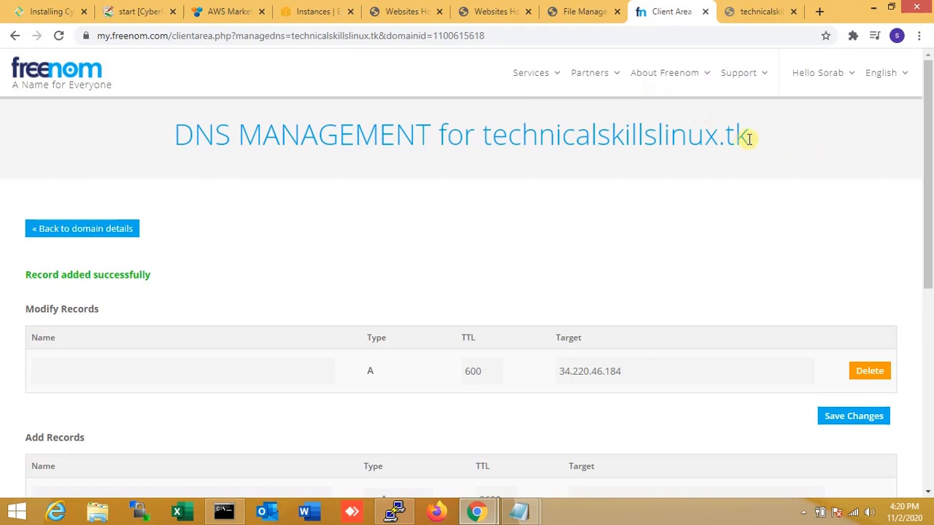
{"action": "left_click_drag", "start_coordinate": [770, 140], "coordinate": [482, 134]}
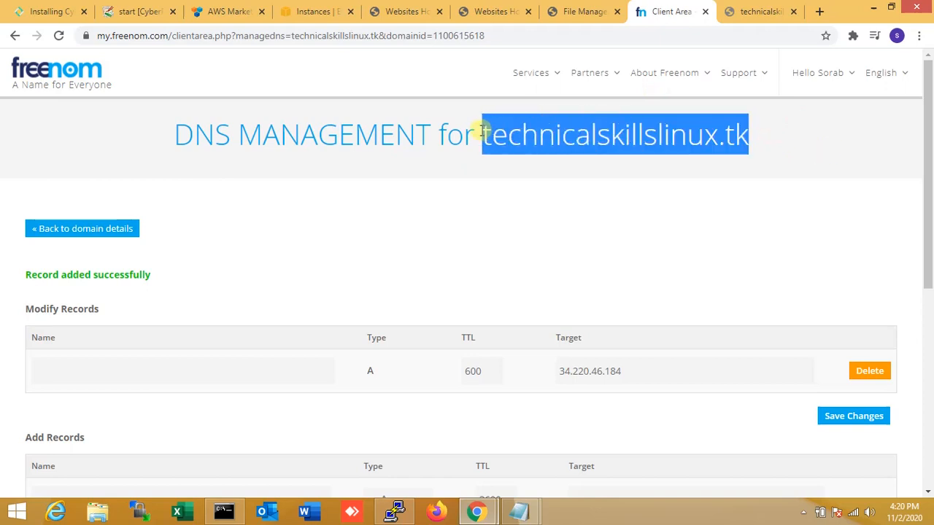
{"action": "left_click", "coordinate": [550, 162]}
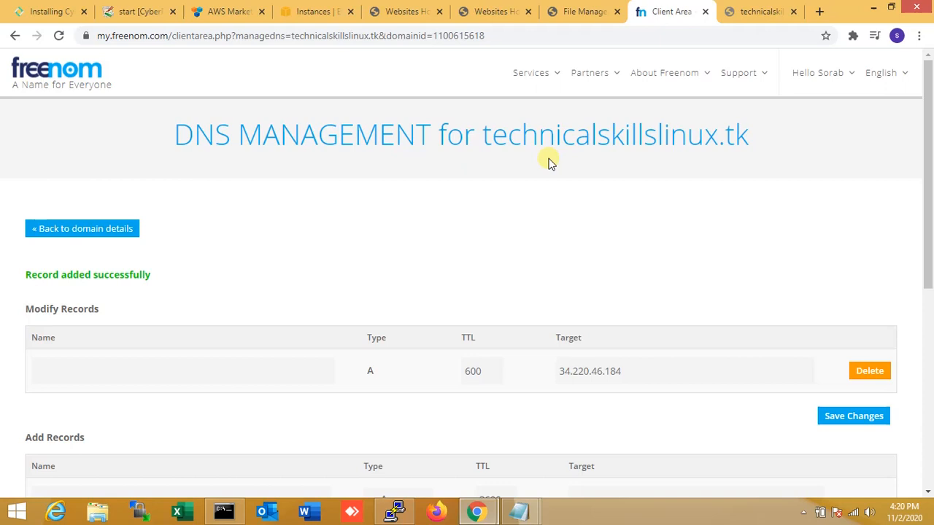
Step: Load technicalskillslinux.tk in the browser to check whether the domain reaches the server
{"action": "left_click_drag", "start_coordinate": [749, 134], "coordinate": [484, 146]}
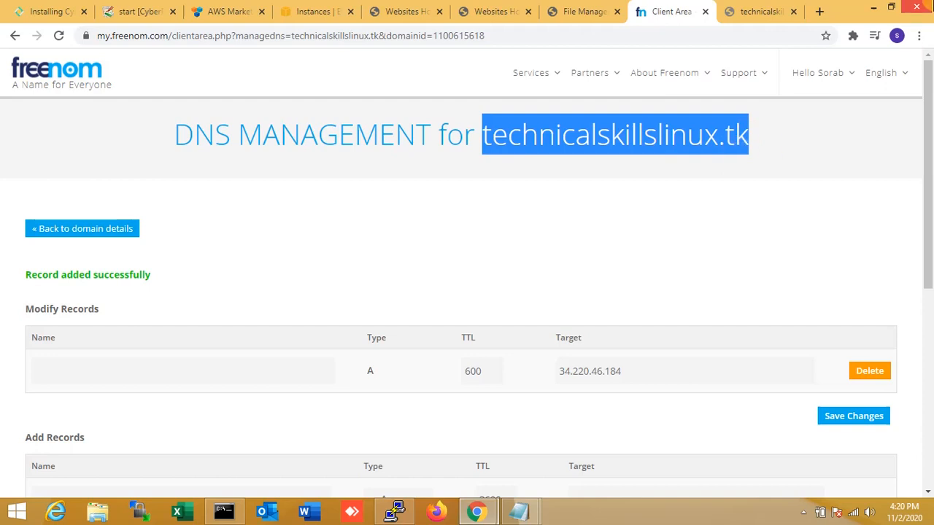
{"action": "left_click", "coordinate": [751, 8]}
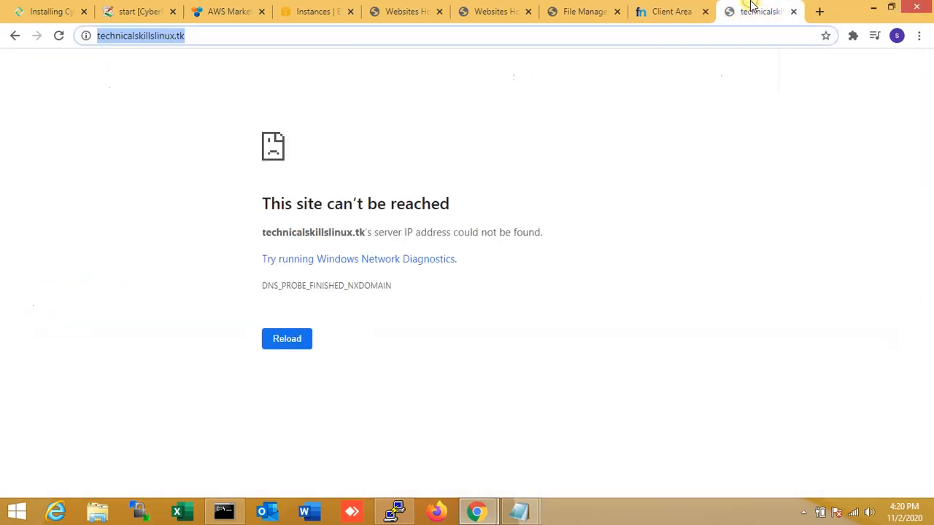
{"action": "left_click", "coordinate": [469, 35]}
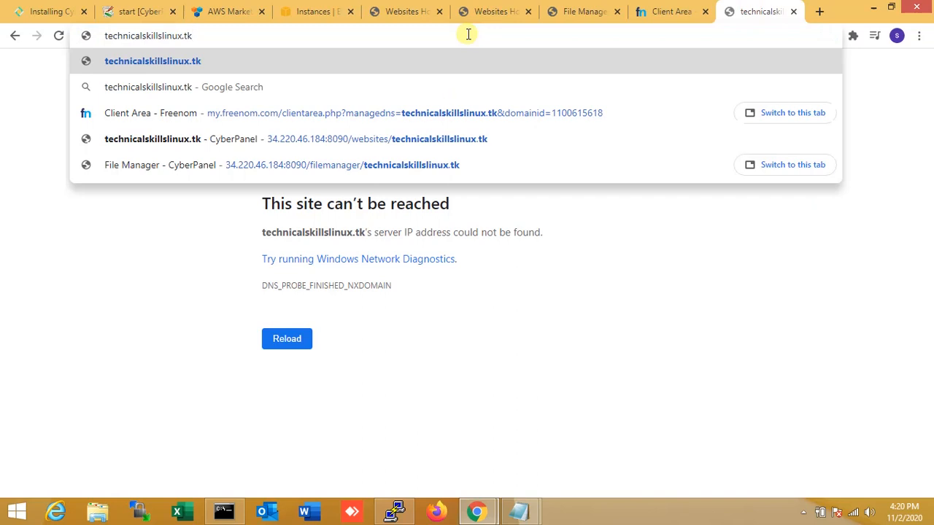
{"action": "key", "text": "Return"}
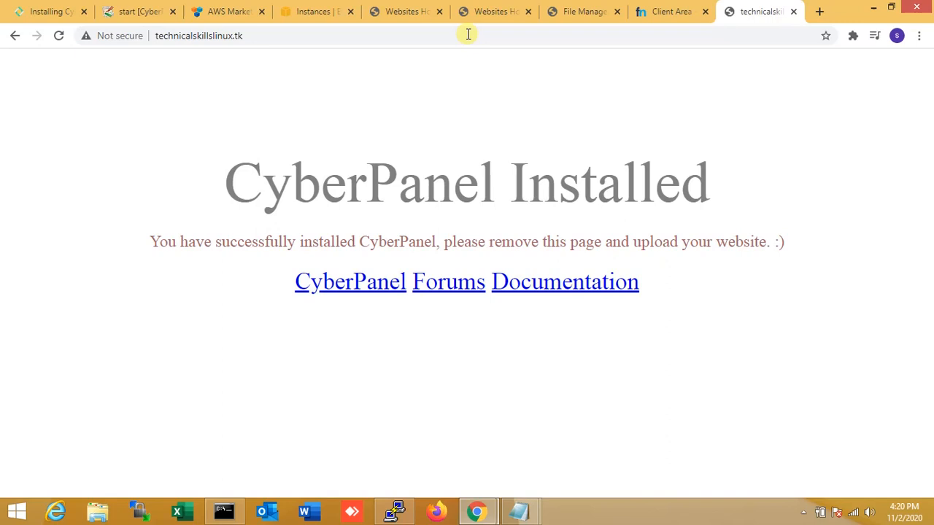
Step: Delete the default index.html from public_html in CyberPanel's file manager and reload technicalskillslinux.tk
{"action": "left_click", "coordinate": [567, 6]}
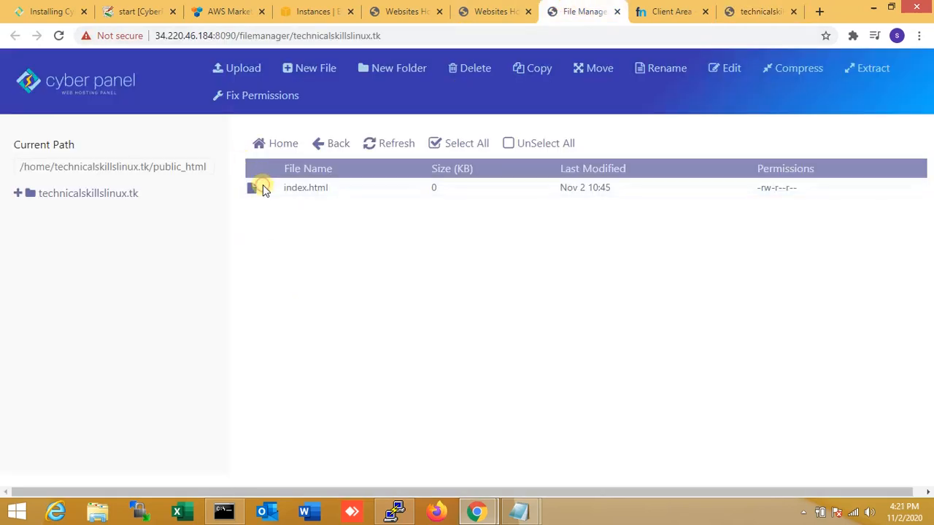
{"action": "left_click", "coordinate": [297, 187]}
{"action": "left_click", "coordinate": [252, 194]}
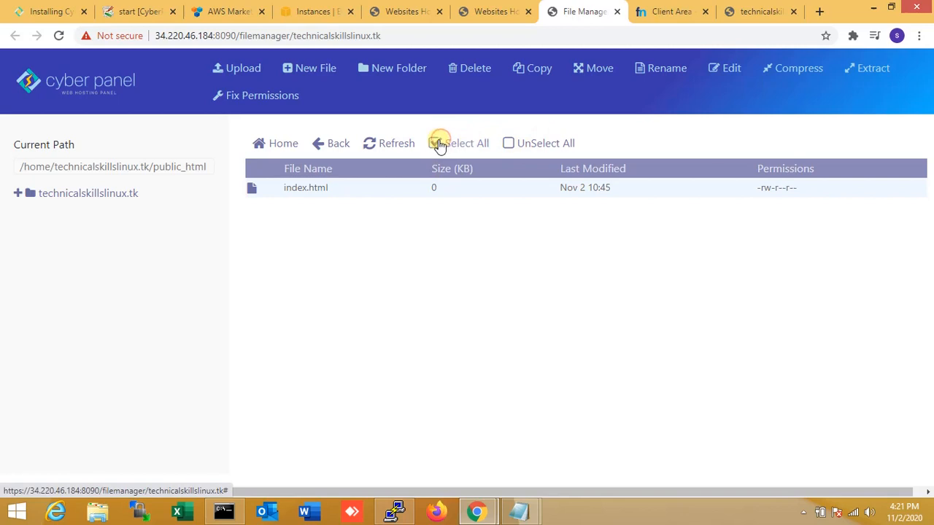
{"action": "right_click", "coordinate": [336, 186]}
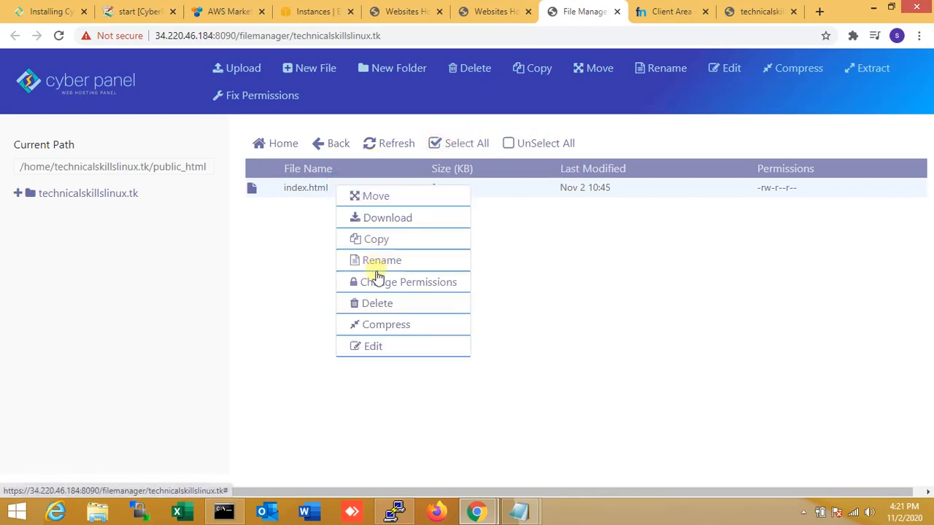
{"action": "left_click", "coordinate": [375, 309]}
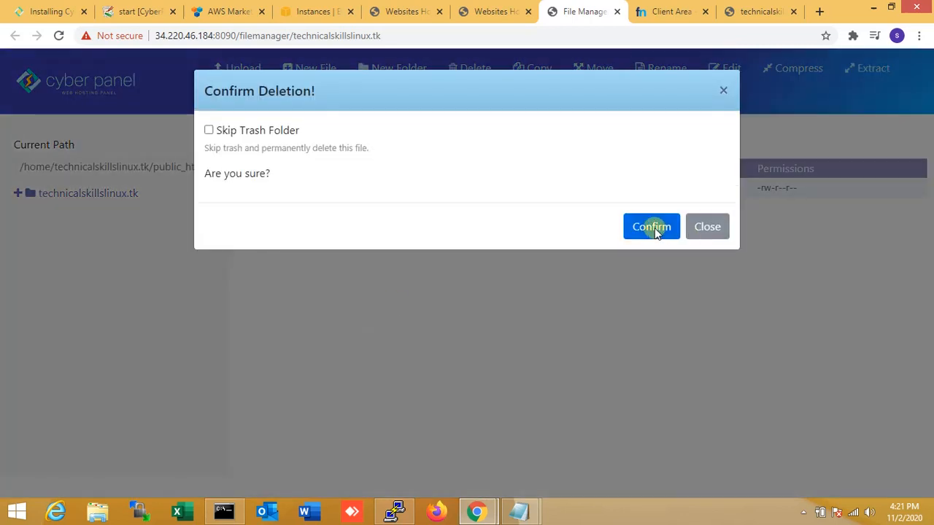
{"action": "left_click", "coordinate": [654, 229]}
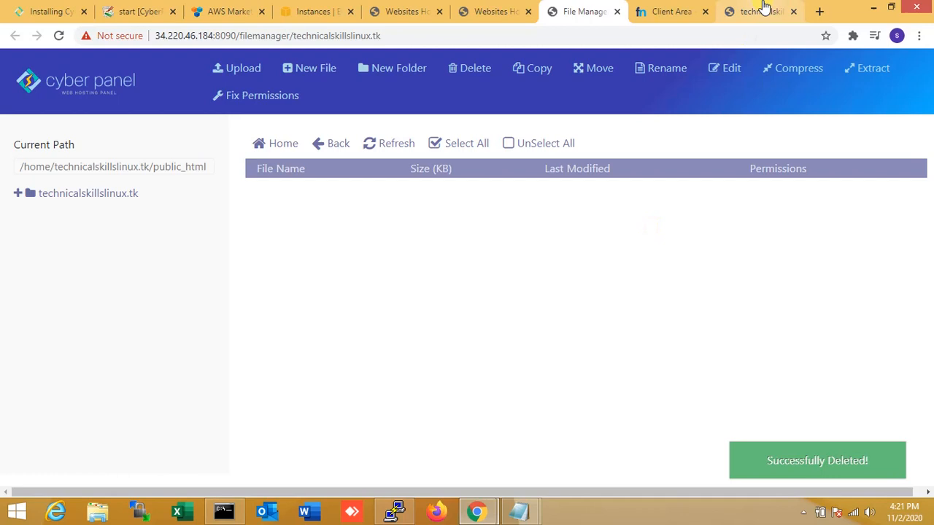
{"action": "left_click", "coordinate": [764, 9]}
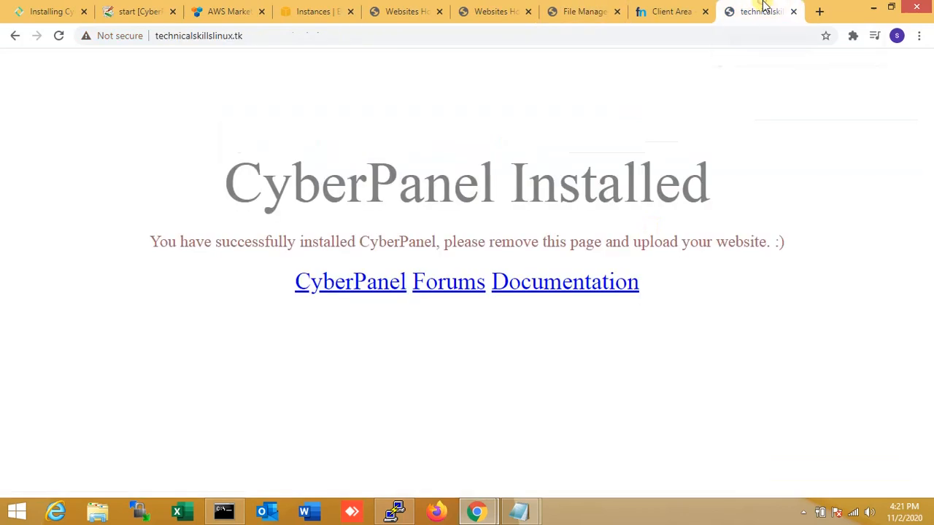
{"action": "left_click", "coordinate": [59, 35]}
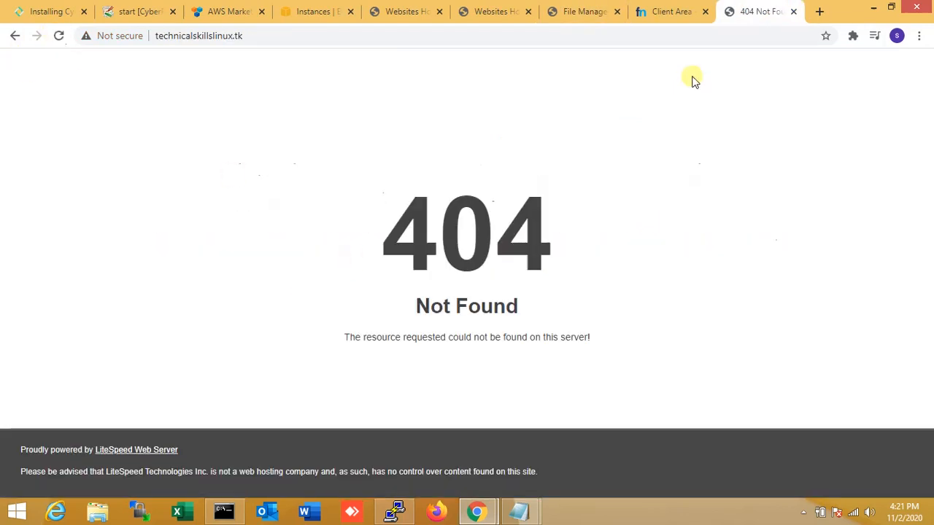
Step: Upload Nectariawebsite.zip from the New folder in Pictures to the site's public_html directory
{"action": "left_click", "coordinate": [669, 9]}
{"action": "left_click", "coordinate": [576, 11]}
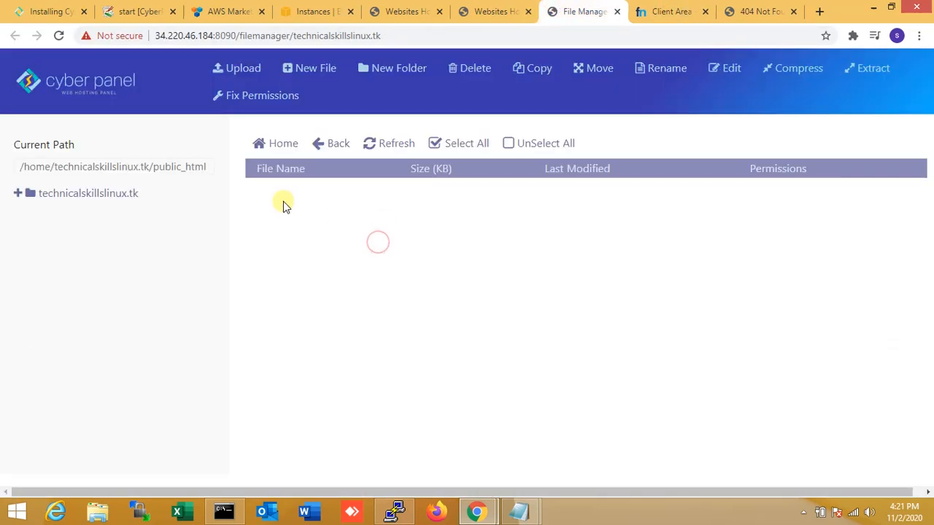
{"action": "left_click", "coordinate": [232, 67]}
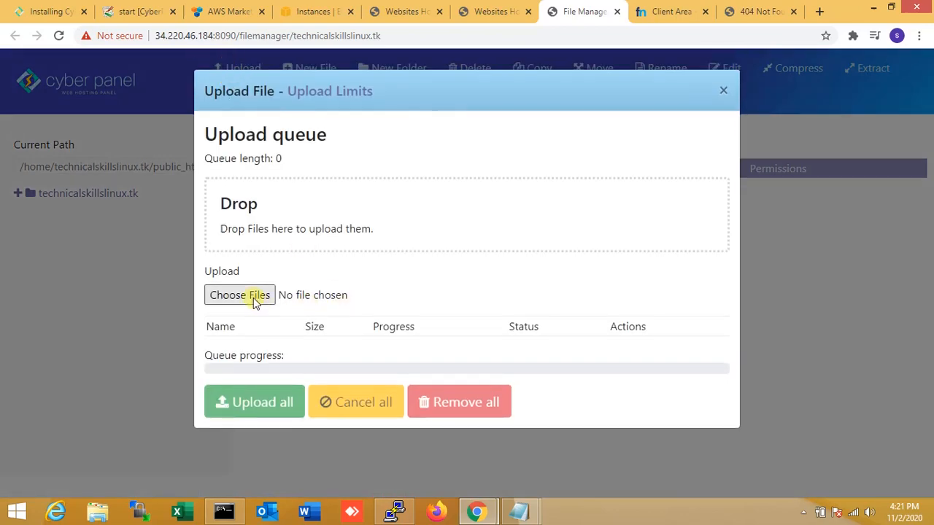
{"action": "left_click", "coordinate": [255, 302]}
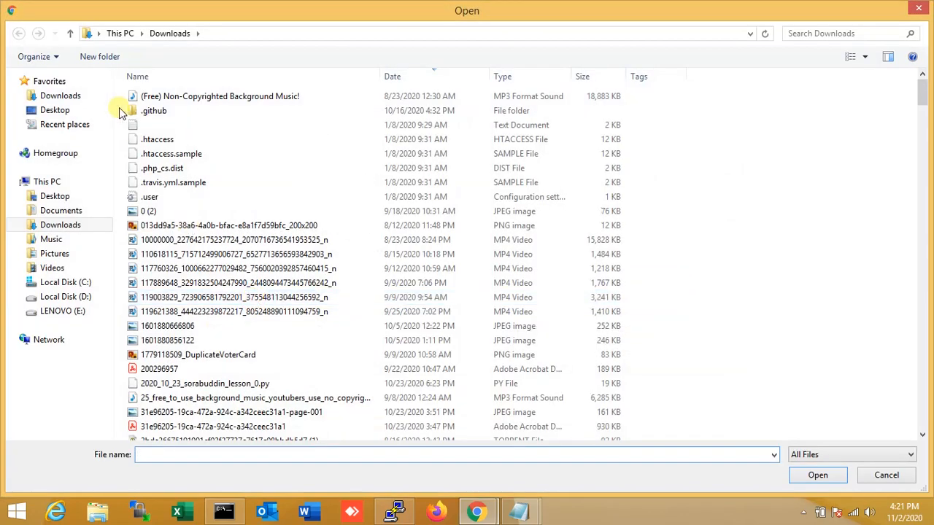
{"action": "left_click", "coordinate": [41, 254]}
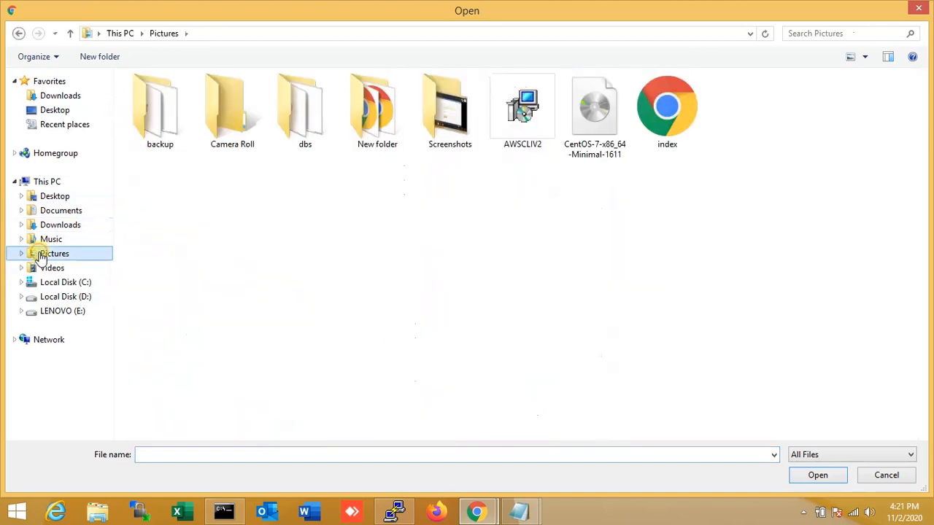
{"action": "double_click", "coordinate": [399, 127]}
{"action": "left_click", "coordinate": [169, 197]}
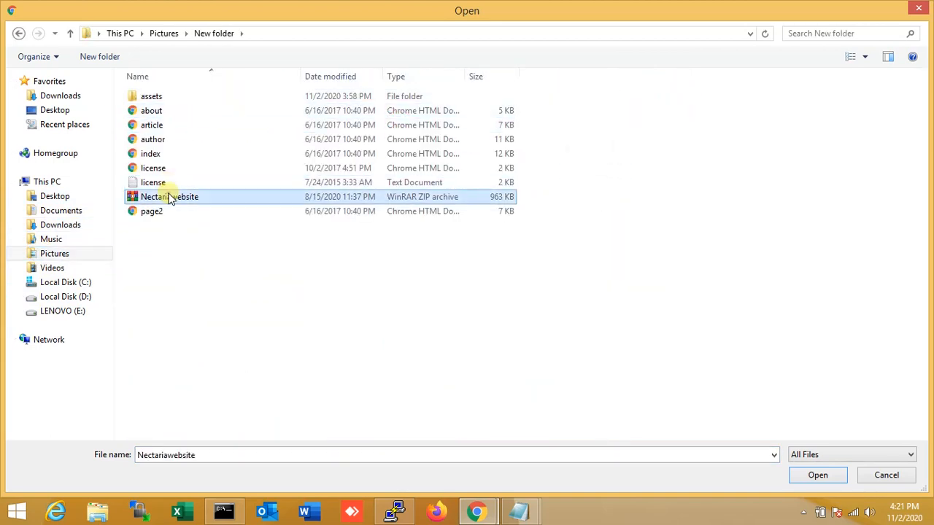
{"action": "double_click", "coordinate": [169, 198]}
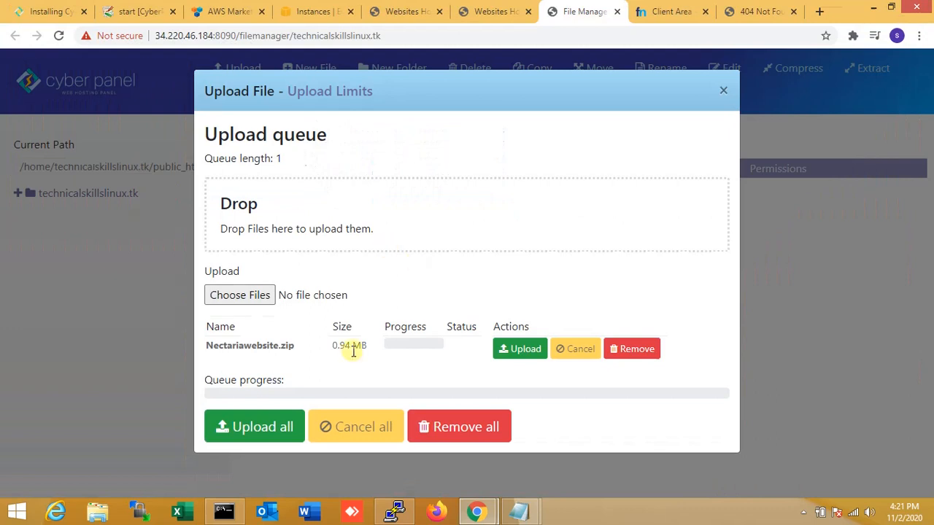
{"action": "left_click", "coordinate": [522, 348]}
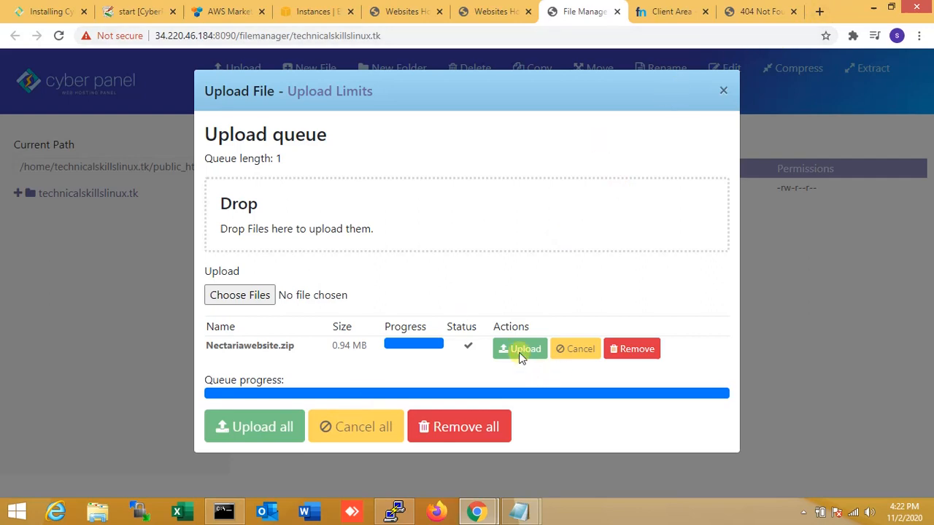
{"action": "left_click", "coordinate": [724, 91]}
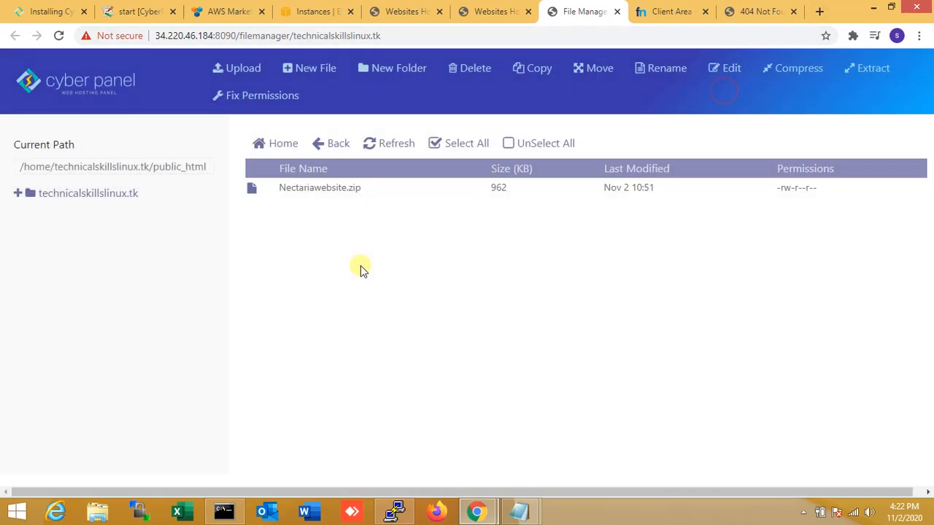
Step: Extract Nectariawebsite.zip in public_html and reload technicalskillslinux.tk to view the uploaded website
{"action": "right_click", "coordinate": [289, 185]}
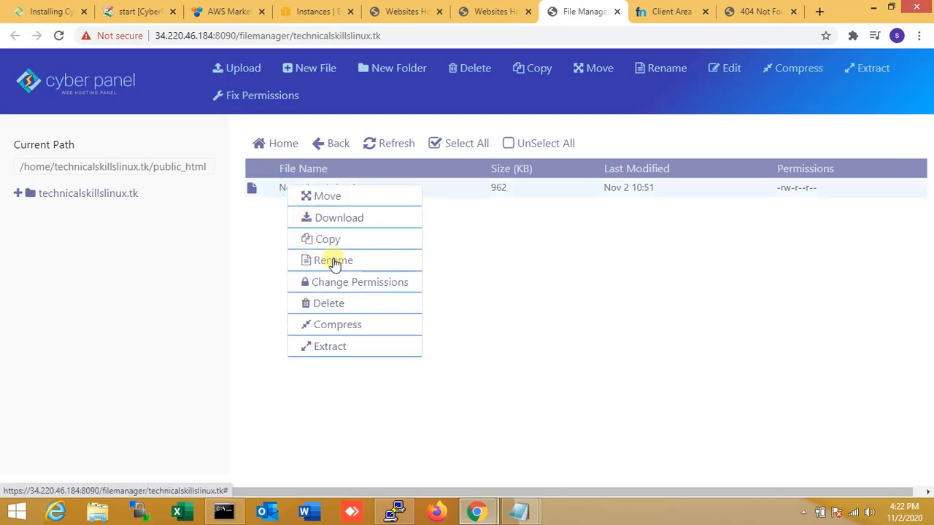
{"action": "left_click", "coordinate": [331, 347]}
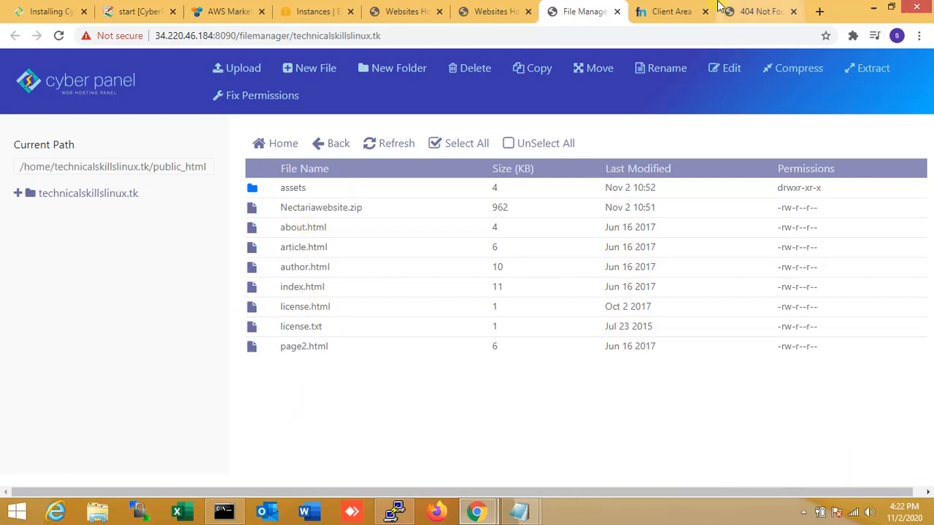
{"action": "left_click", "coordinate": [672, 11]}
{"action": "left_click", "coordinate": [763, 10]}
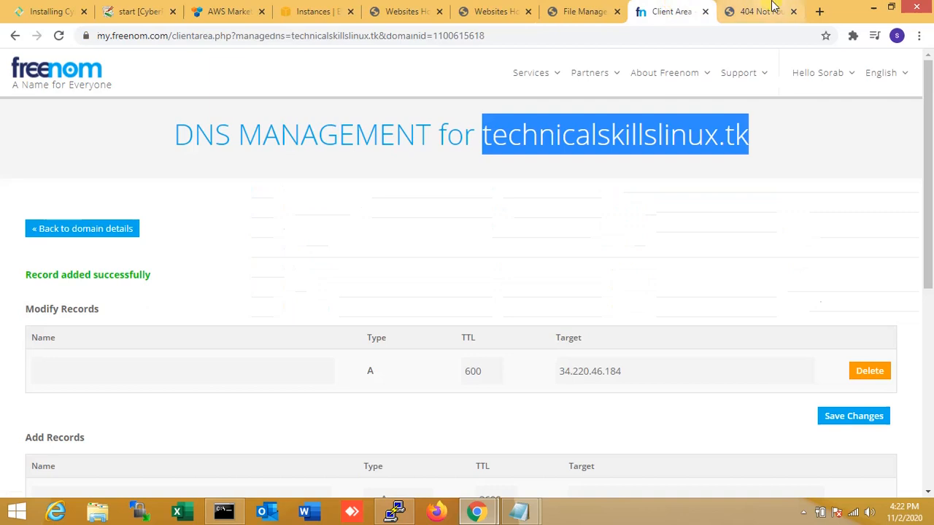
{"action": "left_click", "coordinate": [526, 39]}
{"action": "left_click", "coordinate": [526, 38]}
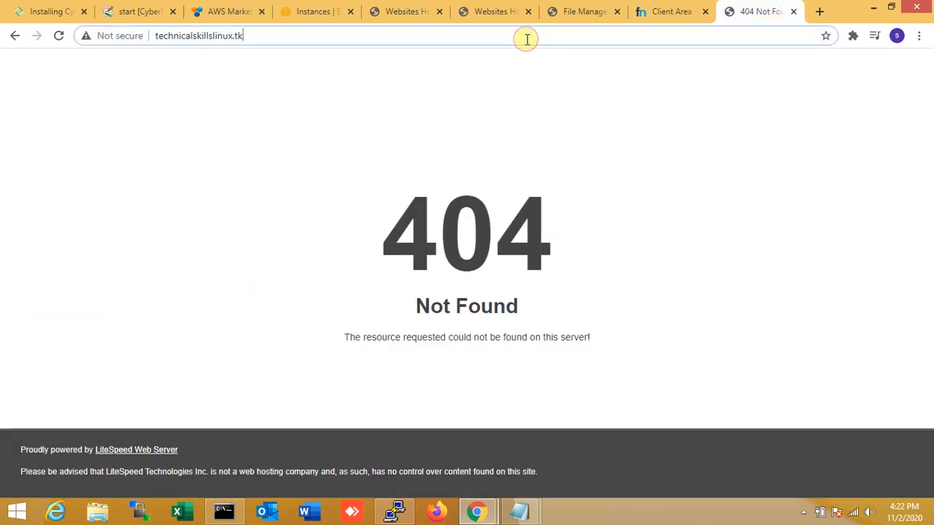
{"action": "key", "text": "Return"}
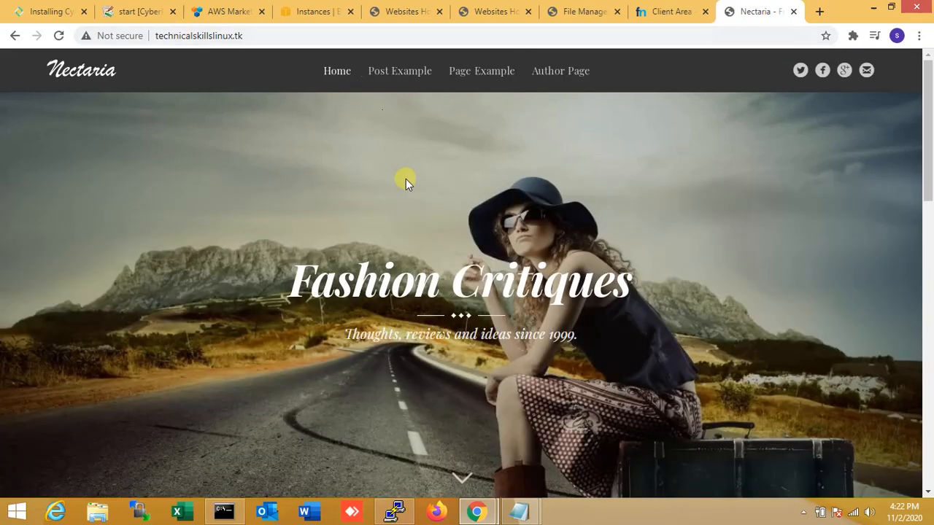
Step: Browse the site's Post Example and Page Example pages, and reload the home page without index.html in the address
{"action": "mouse_move", "coordinate": [928, 73]}
{"action": "left_mouse_down"}
{"action": "mouse_move", "coordinate": [930, 299]}
{"action": "mouse_move", "coordinate": [929, 69]}
{"action": "mouse_move", "coordinate": [897, 202]}
{"action": "mouse_move", "coordinate": [911, 66]}
{"action": "left_mouse_up"}
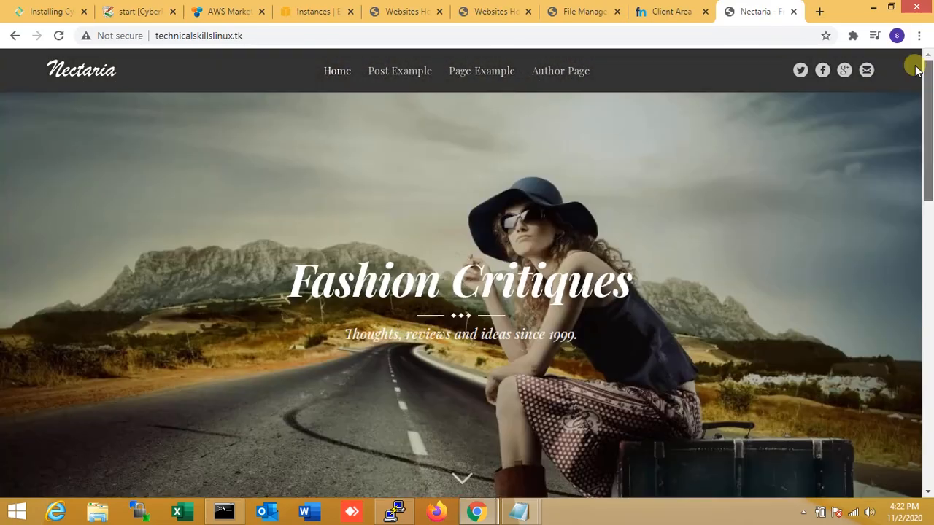
{"action": "left_click", "coordinate": [413, 76]}
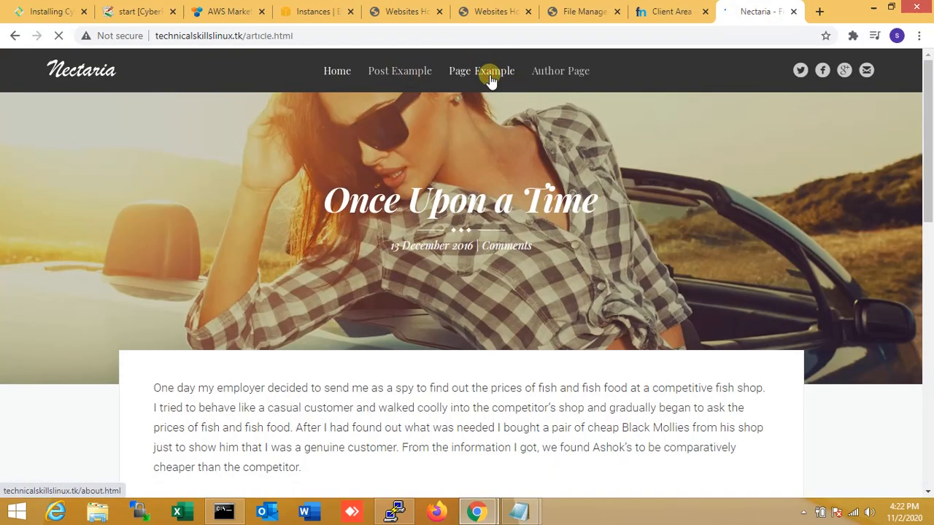
{"action": "left_click", "coordinate": [489, 71]}
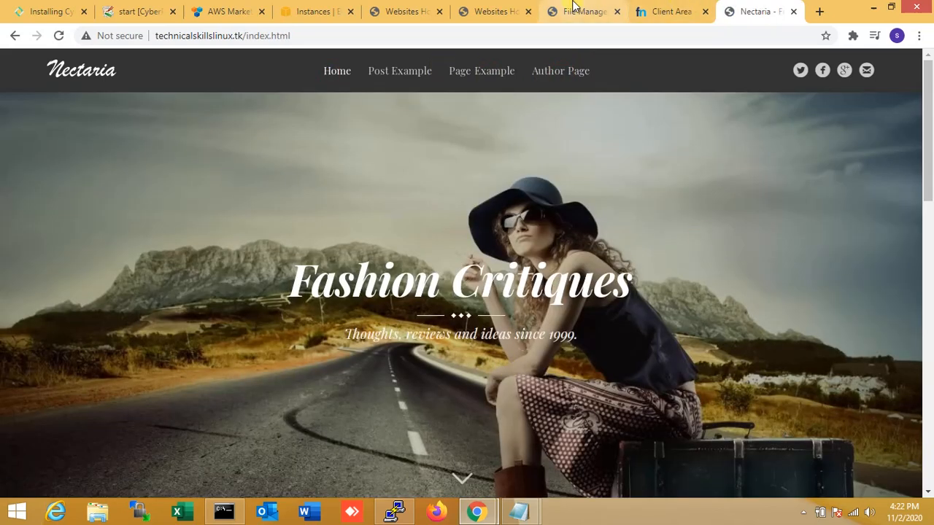
{"action": "left_click_drag", "start_coordinate": [243, 35], "coordinate": [355, 25]}
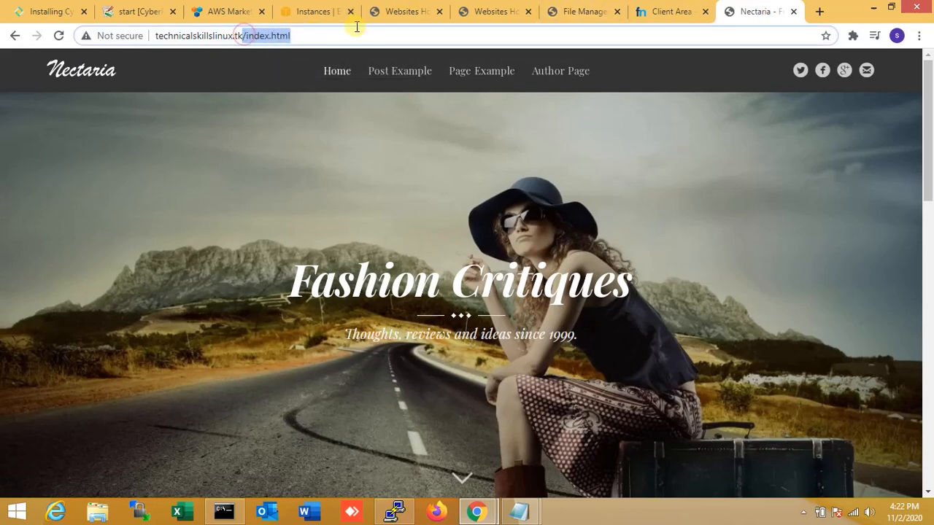
{"action": "key", "text": "BackSpace"}
{"action": "key", "text": "Return"}
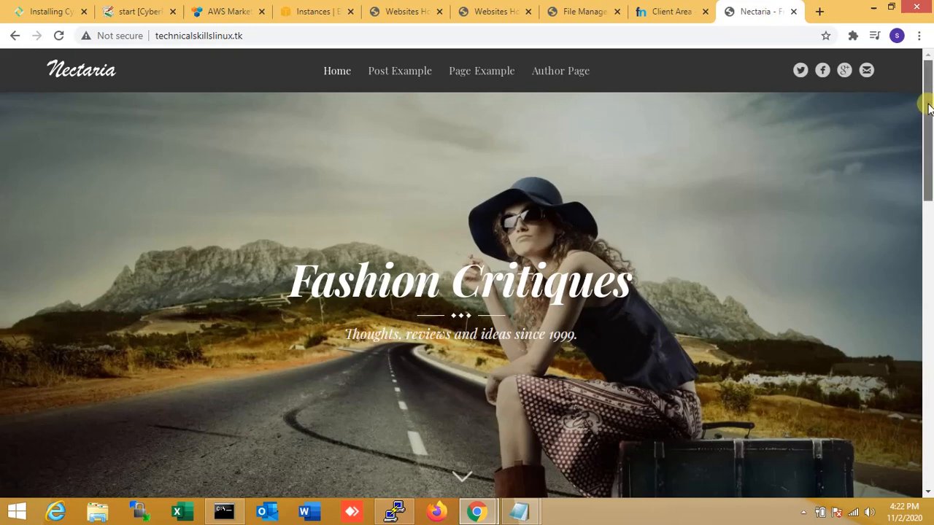
{"action": "mouse_move", "coordinate": [926, 104]}
{"action": "left_mouse_down"}
{"action": "mouse_move", "coordinate": [927, 292]}
{"action": "mouse_move", "coordinate": [927, 105]}
{"action": "left_mouse_up"}
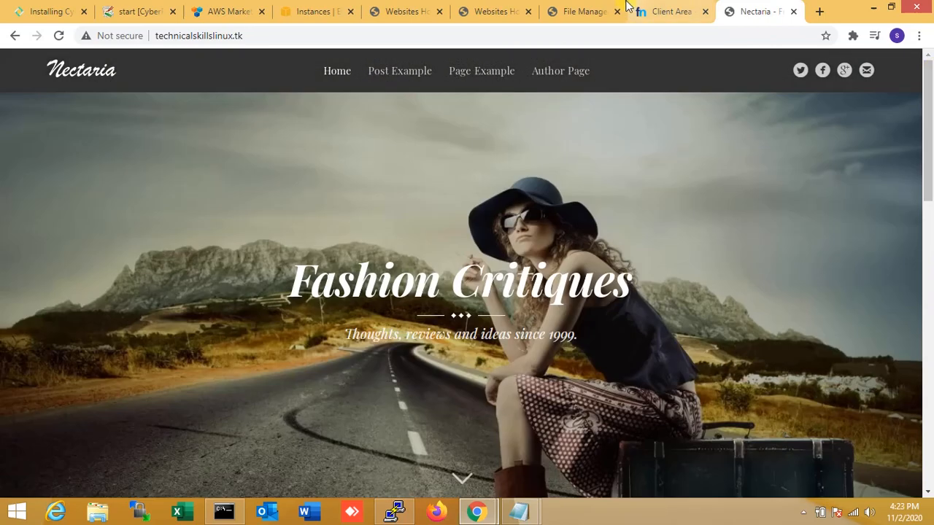
Step: Open CyberPanel's website list and return to the file manager for technicalskillslinux.tk
{"action": "left_click", "coordinate": [544, 9]}
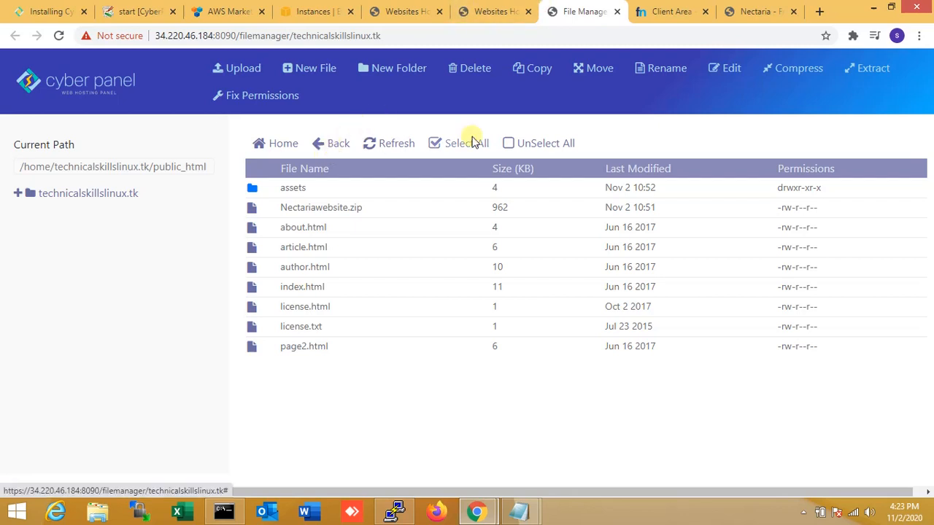
{"action": "left_click", "coordinate": [494, 11]}
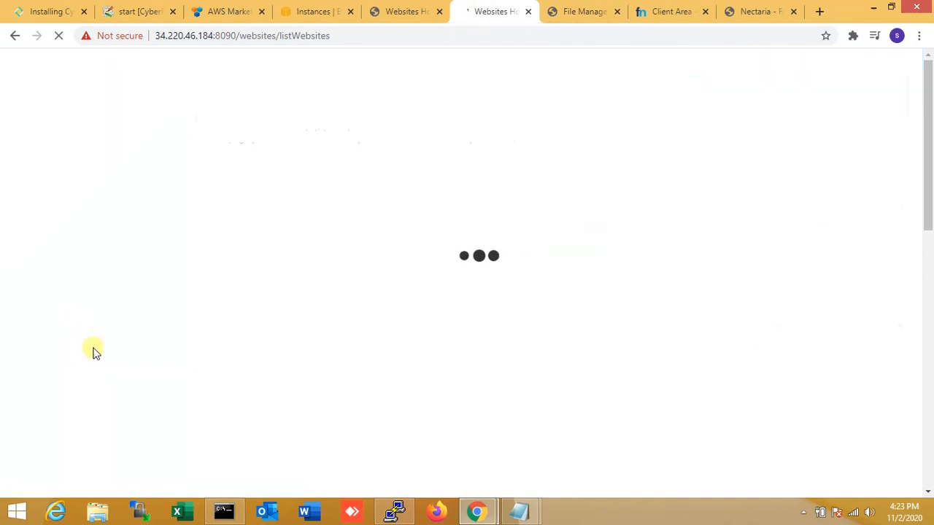
{"action": "left_click", "coordinate": [804, 513]}
{"action": "left_click", "coordinate": [700, 213]}
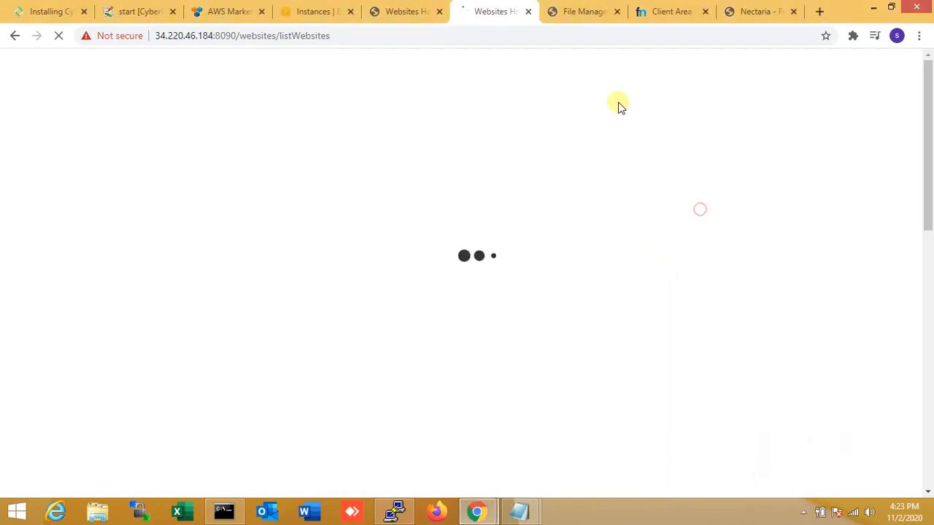
{"action": "left_click", "coordinate": [562, 7]}
{"action": "left_click", "coordinate": [485, 7]}
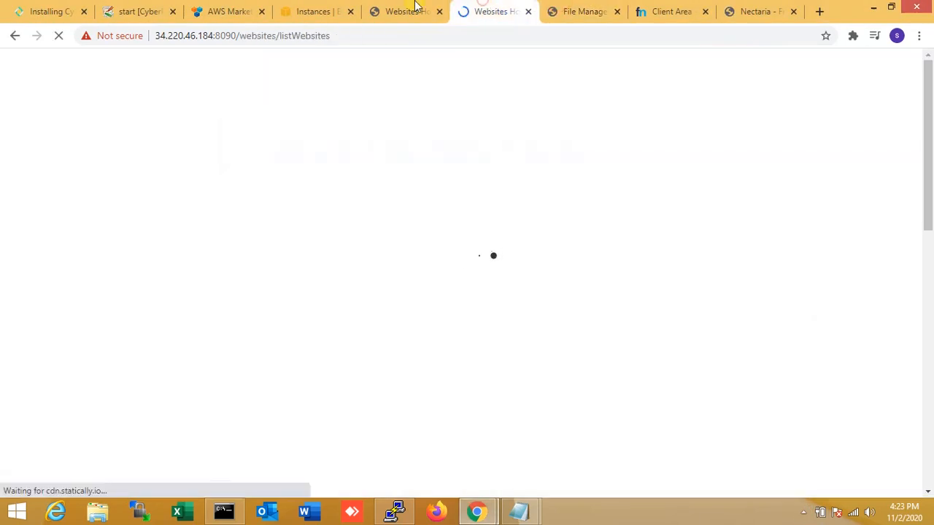
{"action": "left_click", "coordinate": [398, 7]}
{"action": "left_click", "coordinate": [577, 9]}
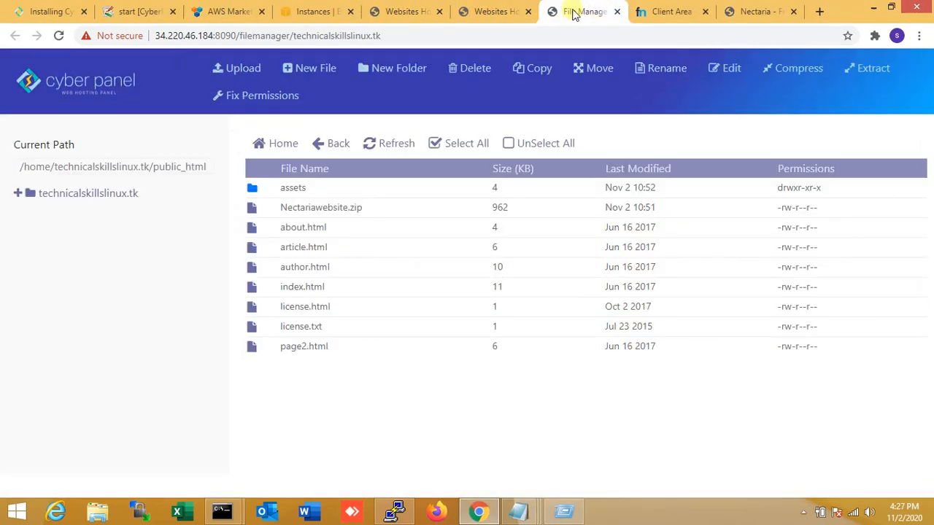
Step: Check the connection security of technicalskillslinux.tk and issue an SSL certificate for it from CyberPanel's website list
{"action": "left_click", "coordinate": [759, 9]}
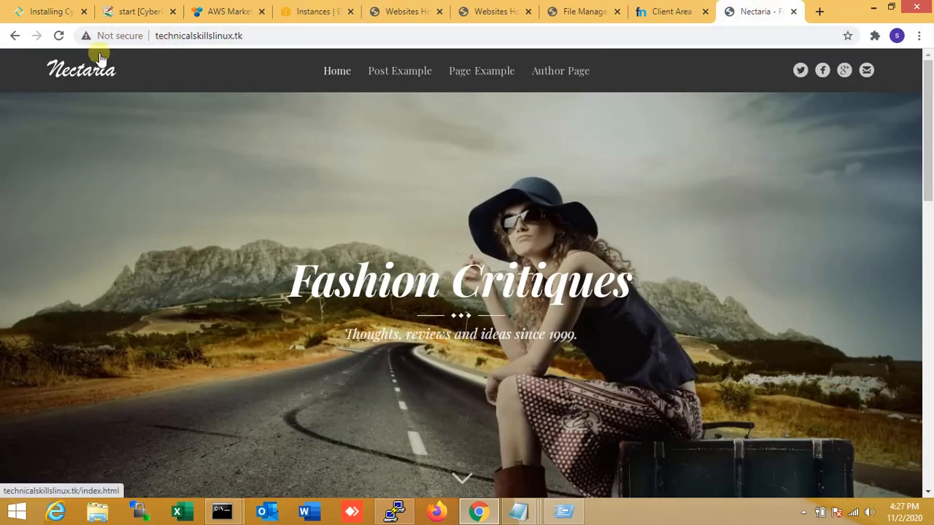
{"action": "left_click", "coordinate": [124, 38]}
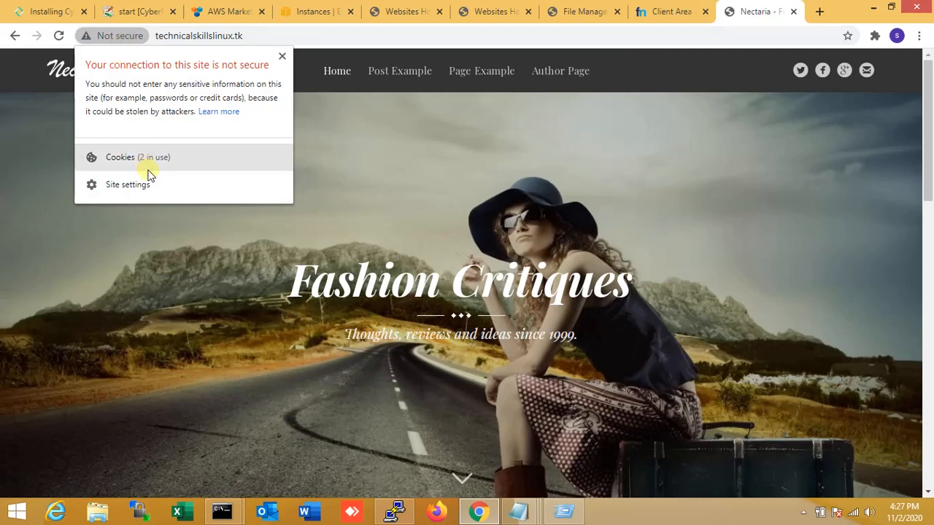
{"action": "left_click", "coordinate": [364, 148]}
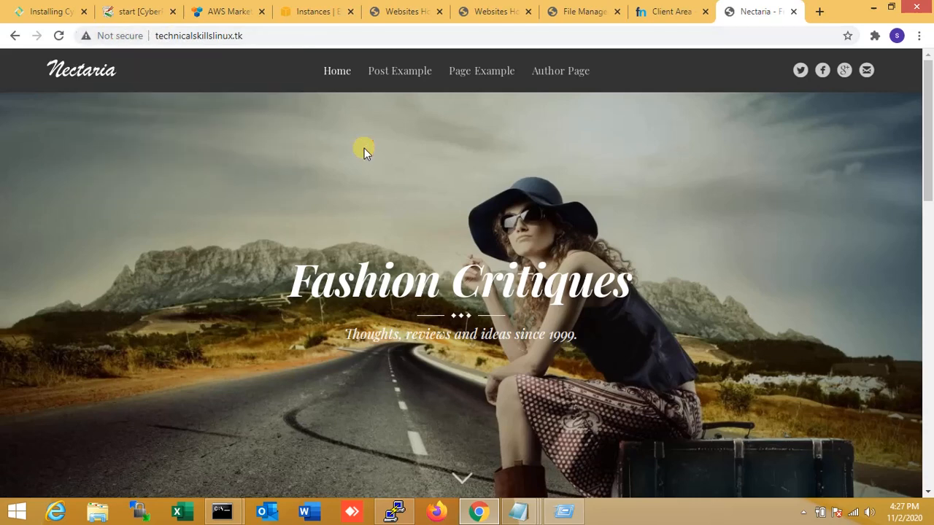
{"action": "left_click", "coordinate": [494, 9]}
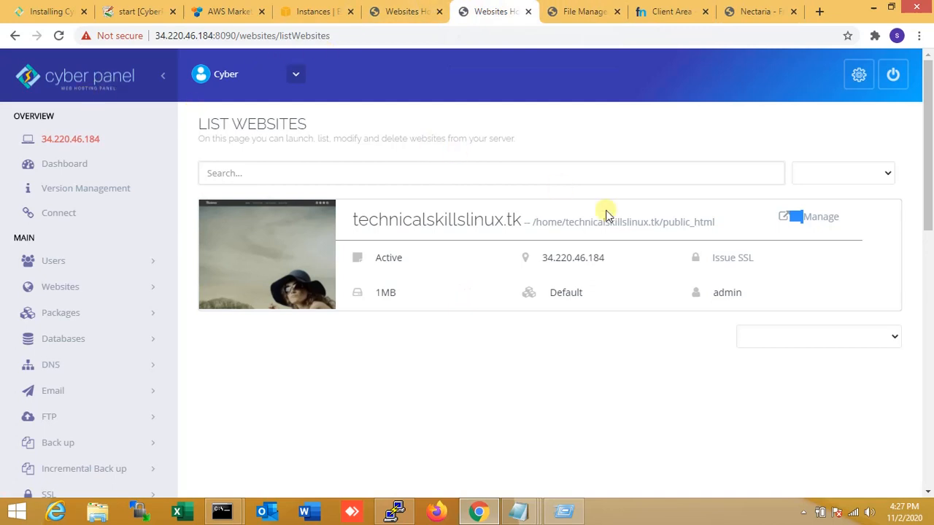
{"action": "left_click", "coordinate": [732, 259]}
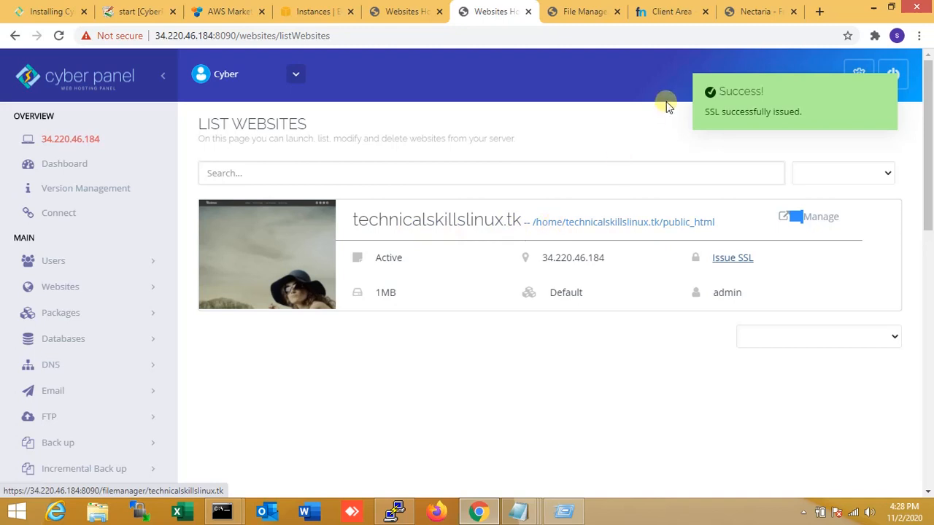
{"action": "left_click", "coordinate": [758, 7]}
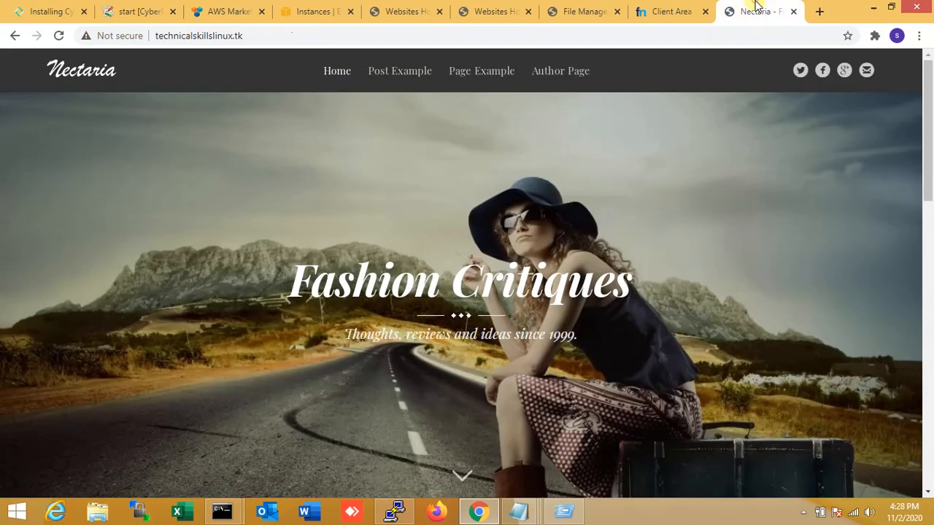
{"action": "left_click", "coordinate": [439, 36]}
{"action": "key", "text": "ctrl+c"}
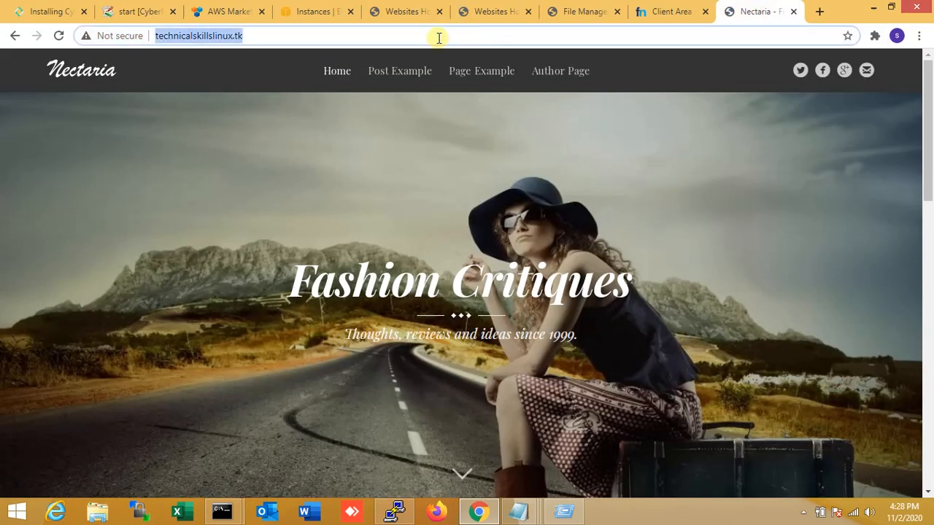
{"action": "left_click", "coordinate": [919, 37]}
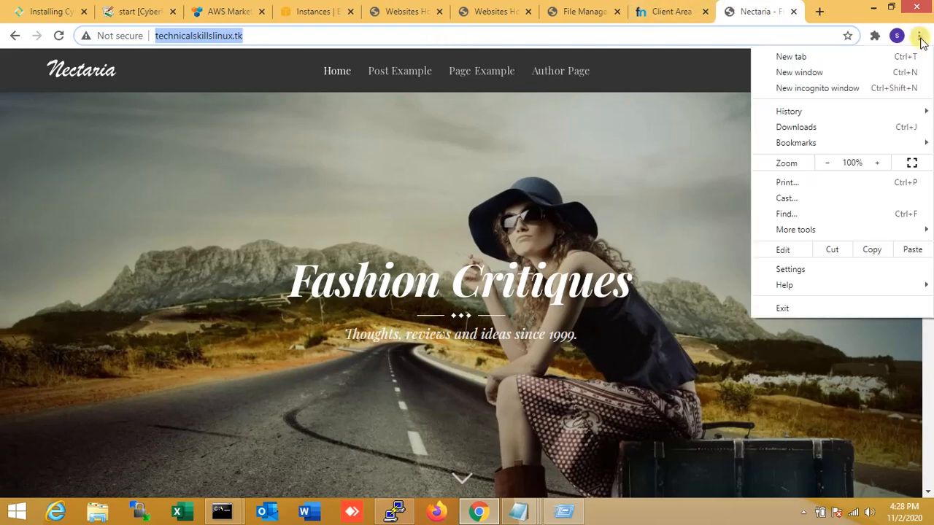
{"action": "left_click", "coordinate": [869, 88]}
{"action": "key", "text": "ctrl+v"}
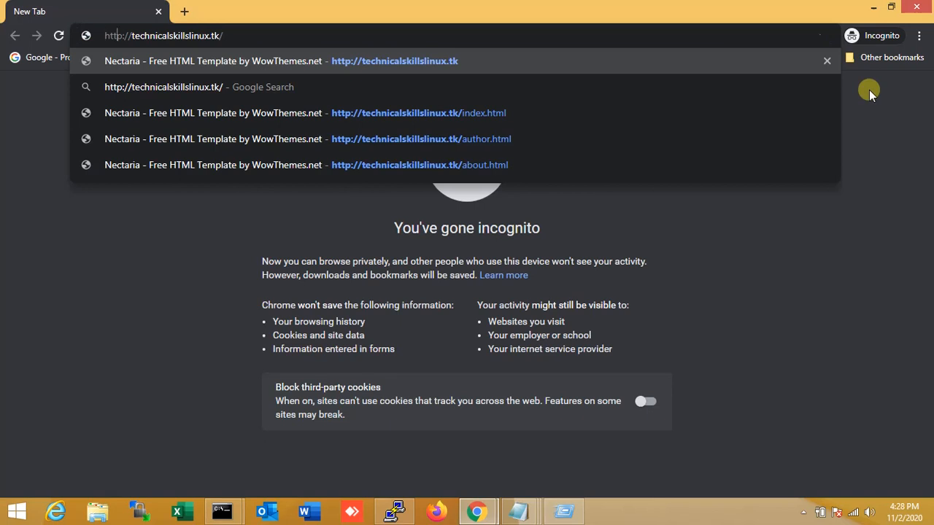
{"action": "type", "text": "s"}
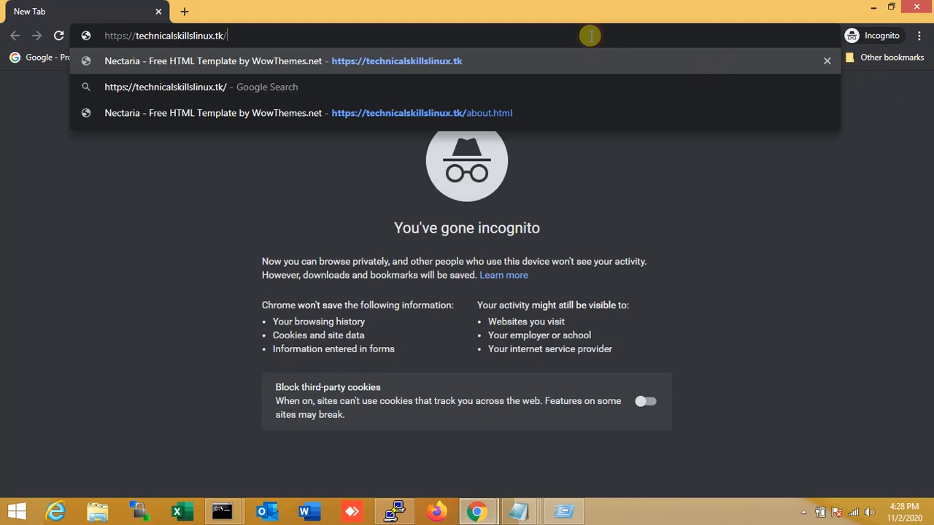
{"action": "key", "text": "Return"}
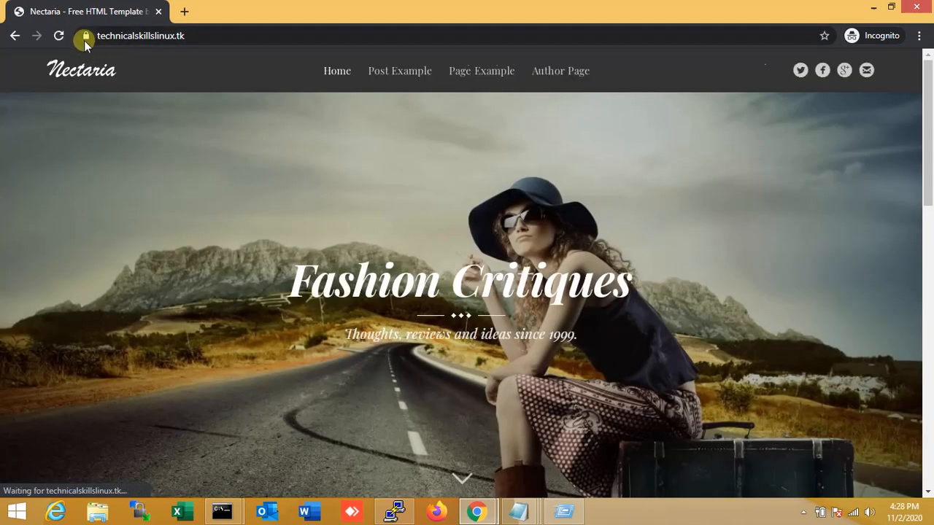
Step: Inspect the site's connection security and SSL certificate information, and close the incognito window
{"action": "left_click", "coordinate": [85, 38]}
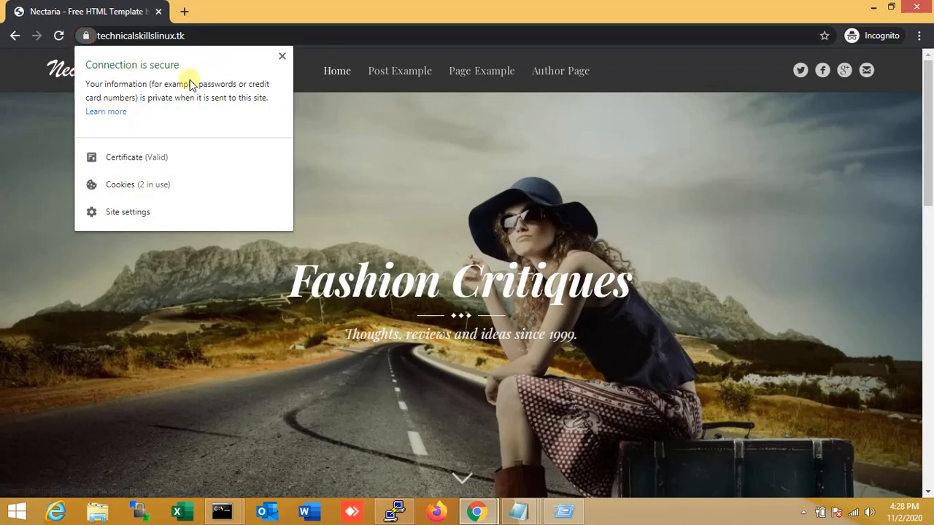
{"action": "left_click", "coordinate": [417, 154]}
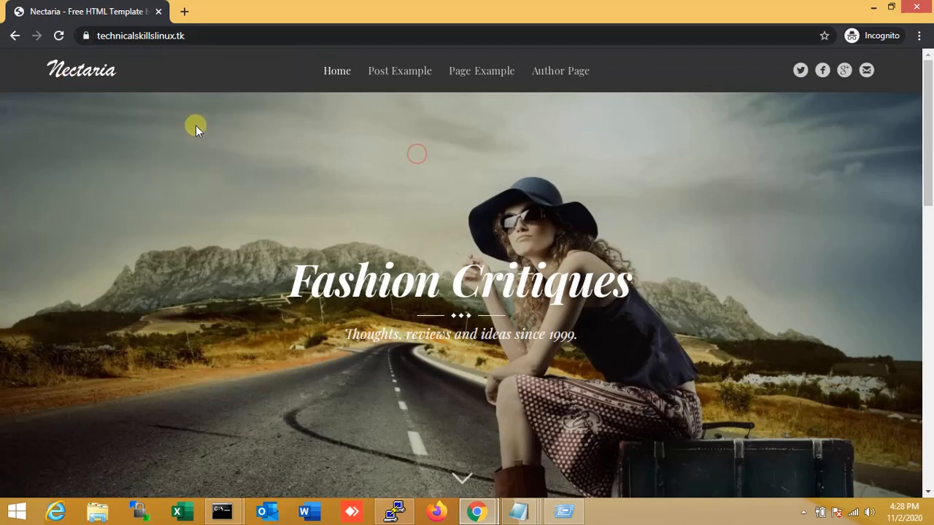
{"action": "left_click_drag", "start_coordinate": [931, 169], "coordinate": [905, 281]}
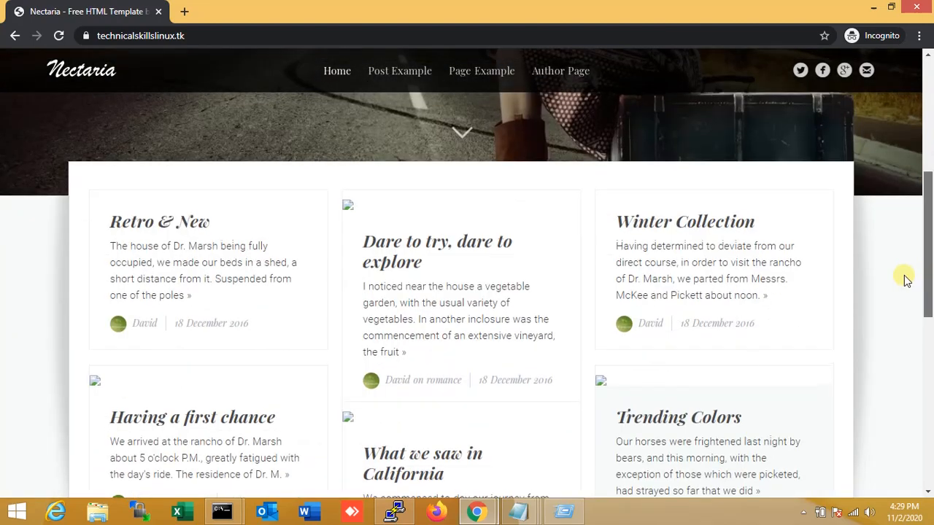
{"action": "scroll", "coordinate": [900, 277], "scroll_direction": "up", "scroll_amount": 5}
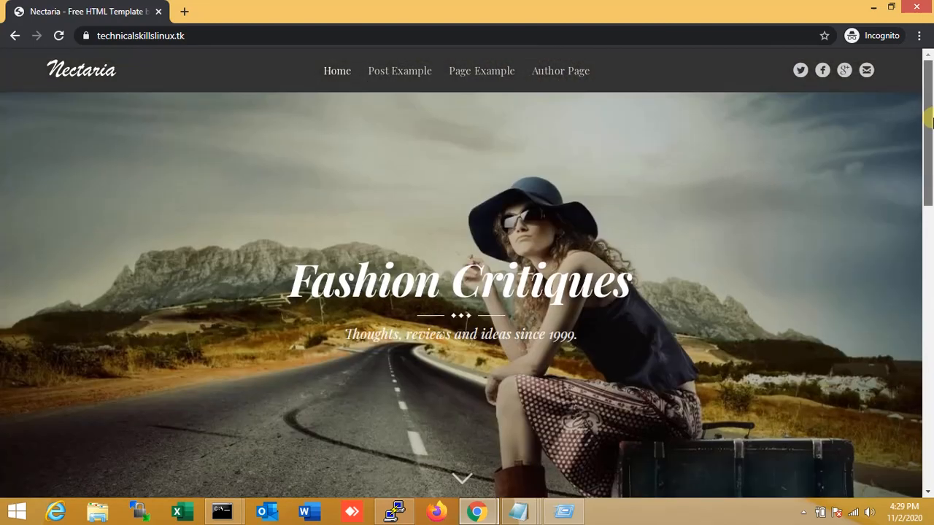
{"action": "left_click", "coordinate": [85, 35]}
{"action": "left_click", "coordinate": [111, 156]}
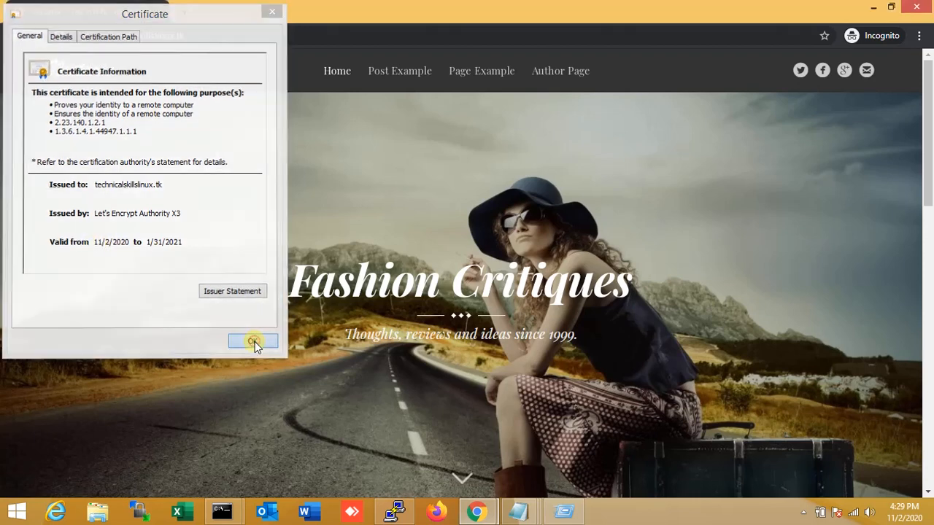
{"action": "left_click", "coordinate": [252, 341]}
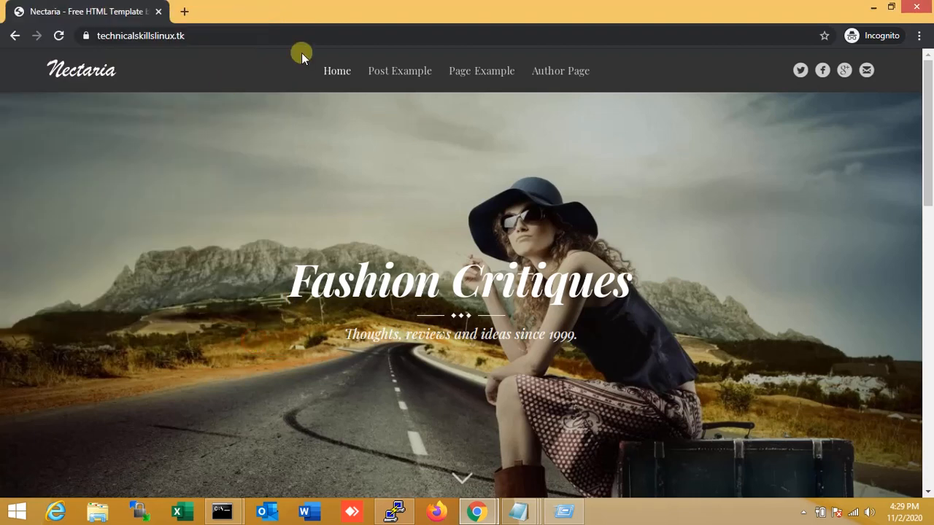
{"action": "left_click", "coordinate": [918, 7]}
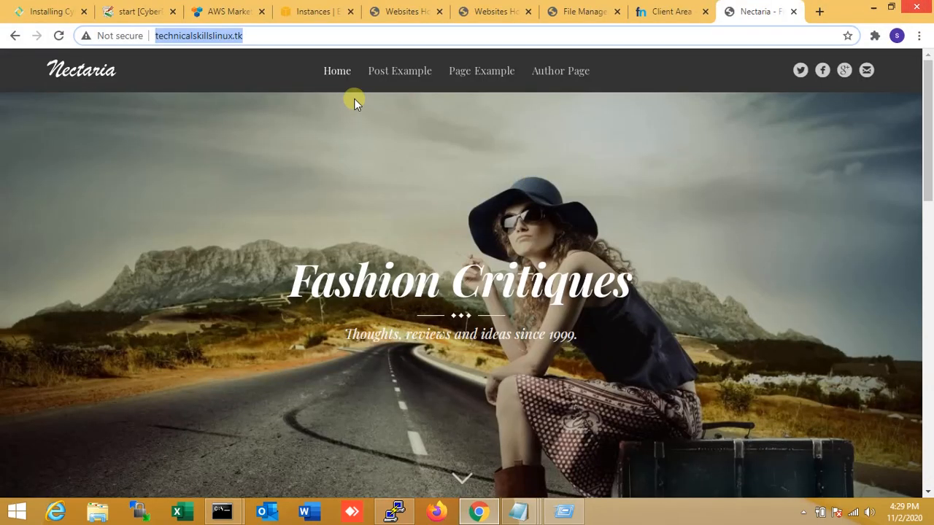
Step: Close the outdated duplicate of CyberPanel's website list and keep the one with the current site preview
{"action": "left_click", "coordinate": [325, 11]}
{"action": "left_click", "coordinate": [409, 11]}
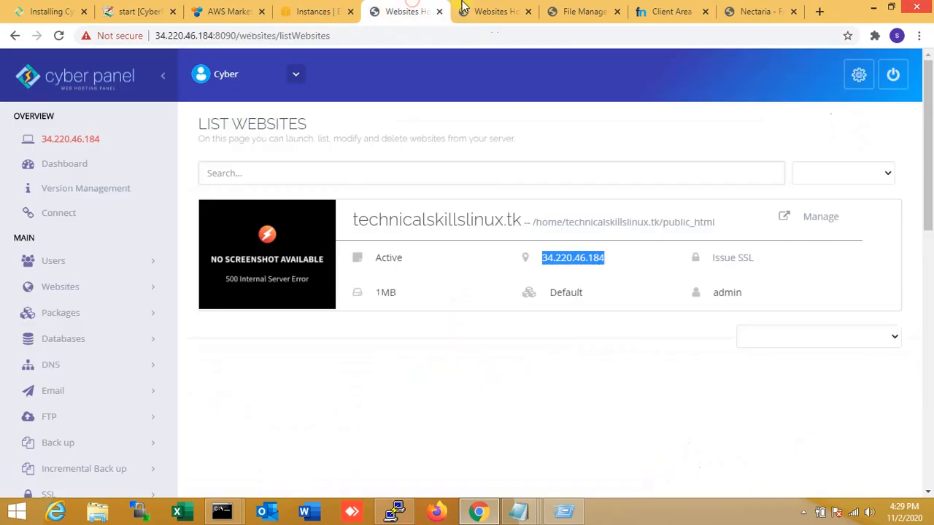
{"action": "left_click", "coordinate": [461, 7]}
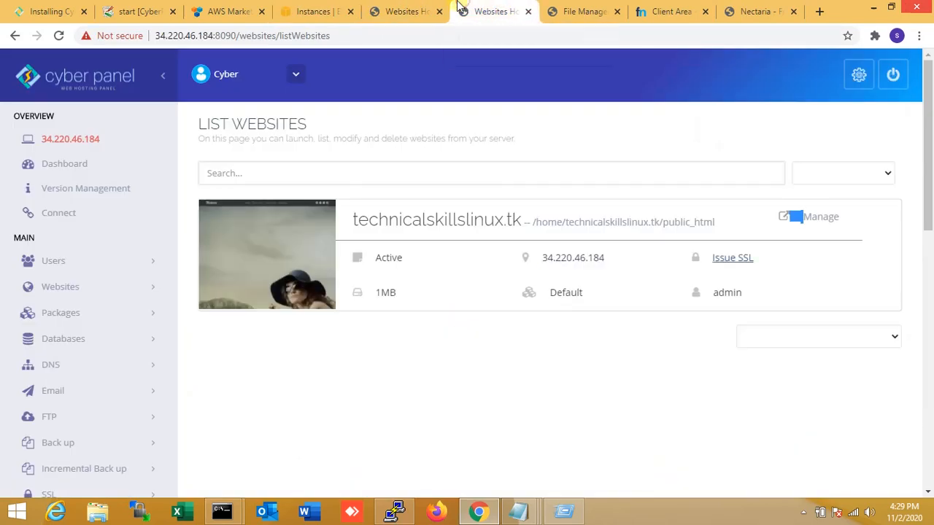
{"action": "left_click", "coordinate": [439, 10]}
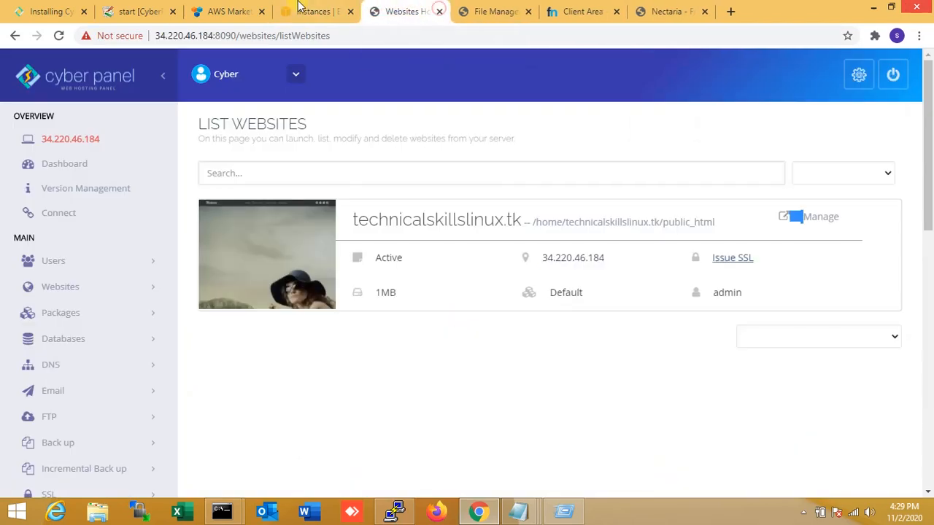
{"action": "left_click", "coordinate": [313, 11]}
{"action": "left_click", "coordinate": [103, 8]}
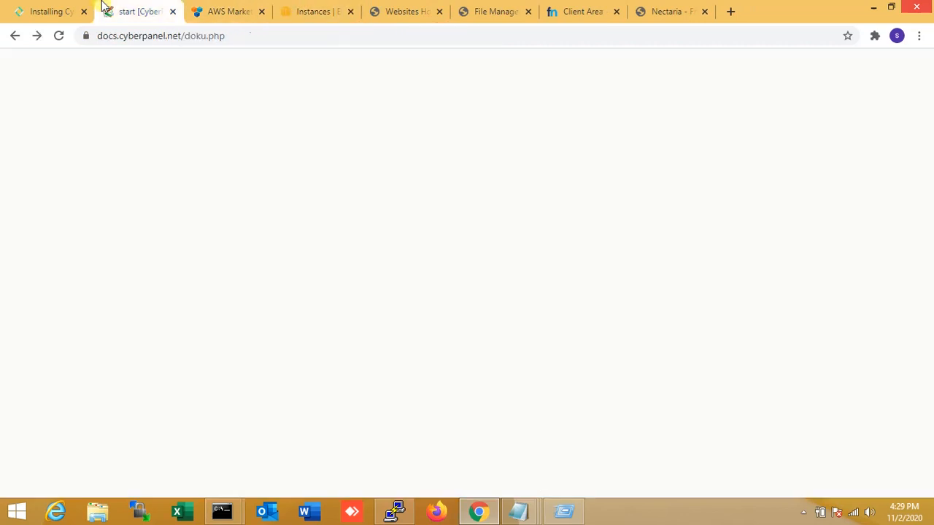
{"action": "left_click", "coordinate": [229, 9]}
{"action": "left_click", "coordinate": [306, 9]}
{"action": "left_click", "coordinate": [408, 9]}
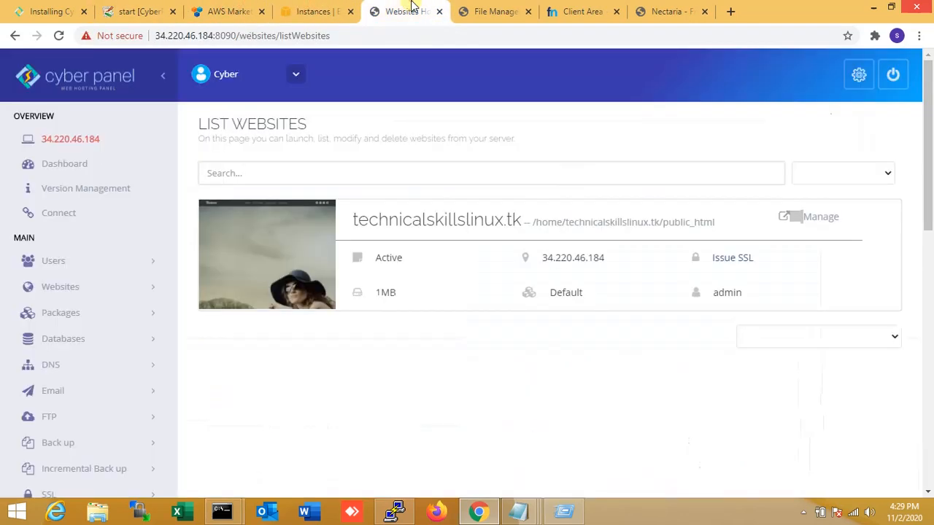
{"action": "left_click", "coordinate": [495, 9]}
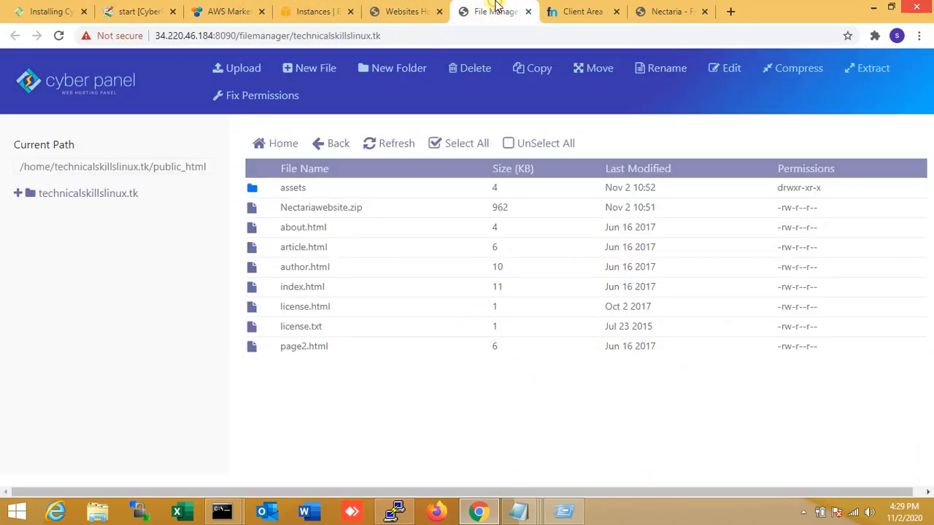
Step: Return to CyberPanel's website list and look over the available user and database management options
{"action": "left_click", "coordinate": [490, 6]}
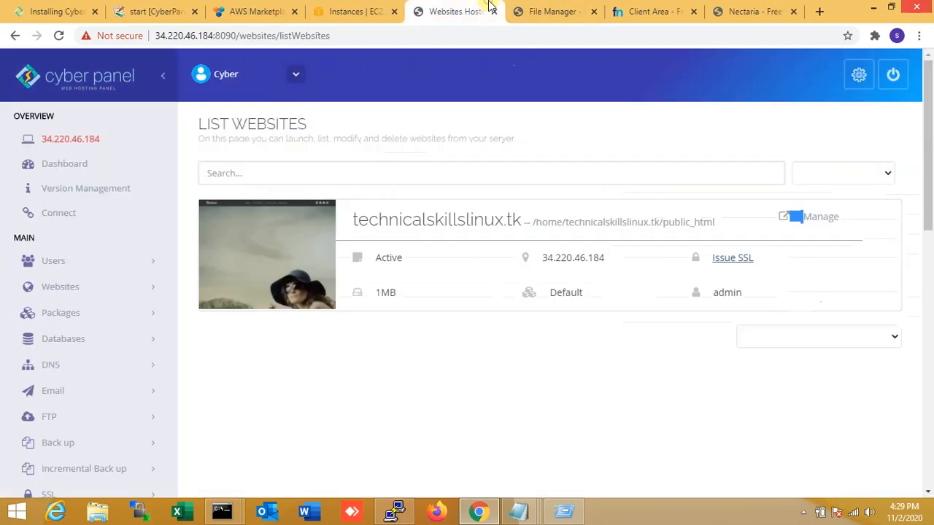
{"action": "left_click", "coordinate": [52, 259]}
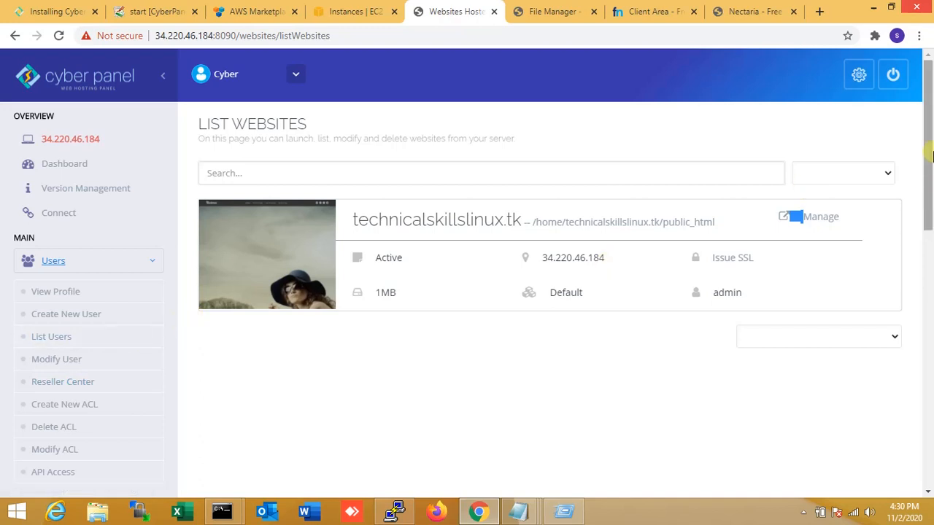
{"action": "left_click_drag", "start_coordinate": [929, 150], "coordinate": [924, 292]}
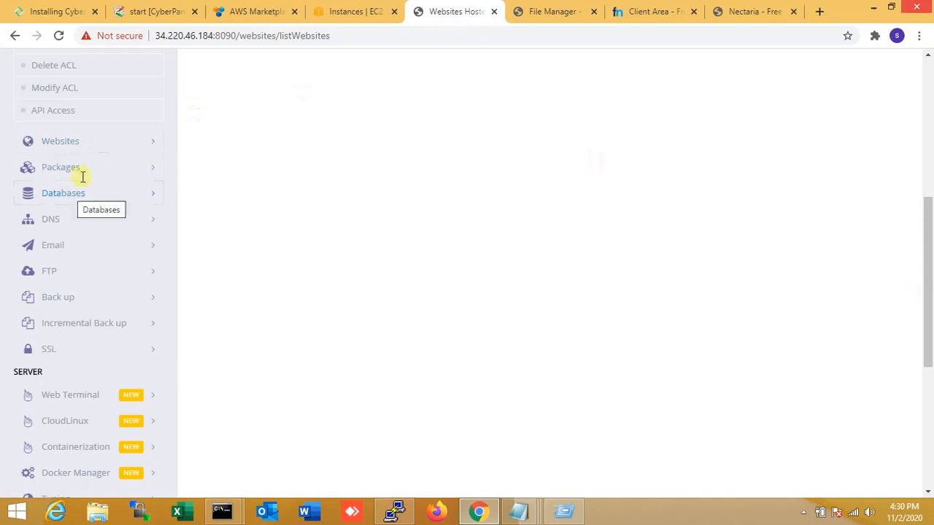
{"action": "left_click", "coordinate": [68, 194]}
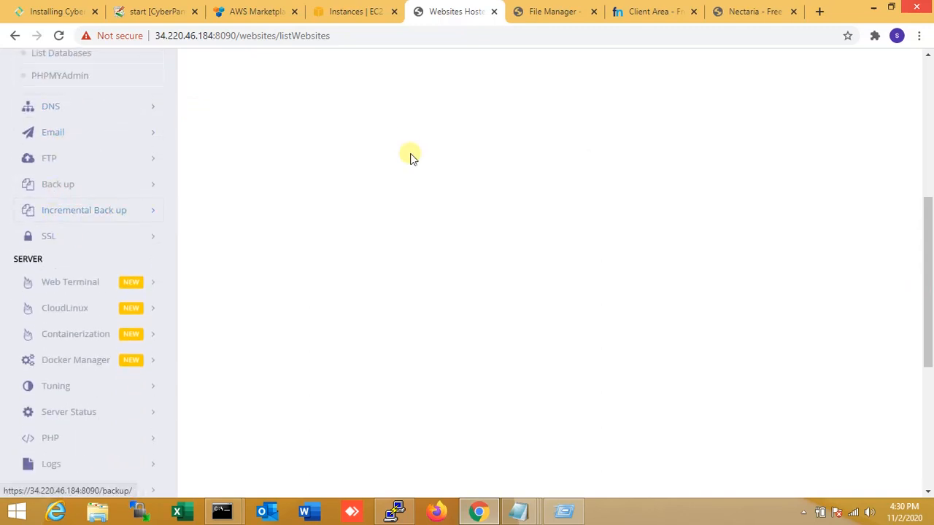
{"action": "left_click_drag", "start_coordinate": [929, 255], "coordinate": [930, 208]}
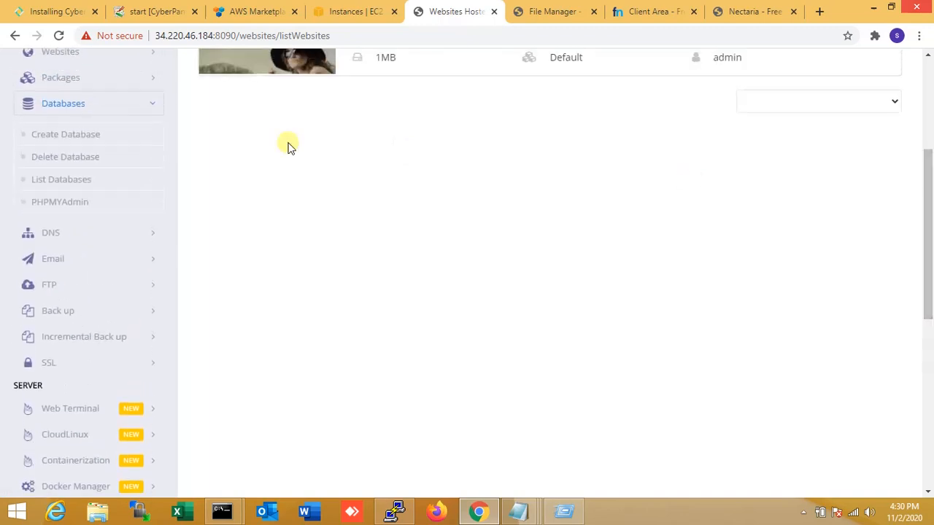
Step: Open CyberPanel's PHPMYAdmin page separately and access phpMyAdmin through its automatic login
{"action": "left_click", "coordinate": [53, 203]}
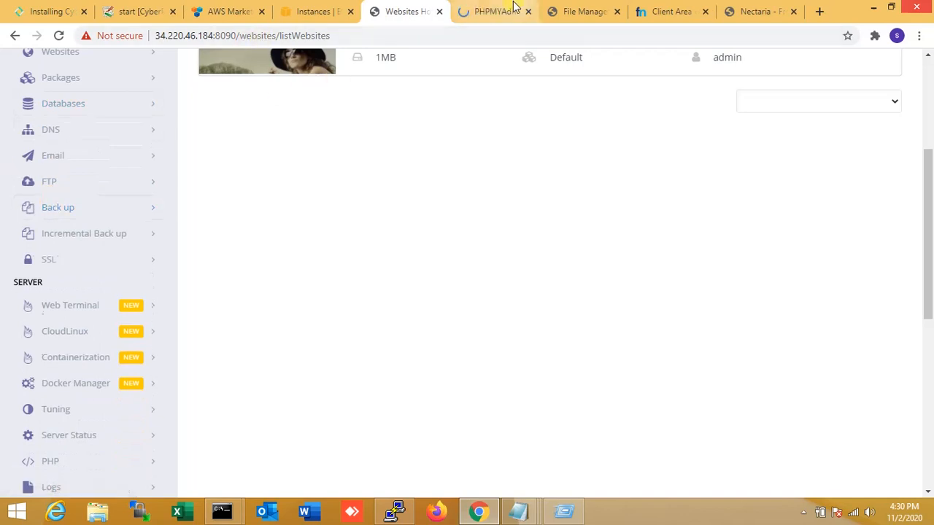
{"action": "left_click", "coordinate": [484, 8]}
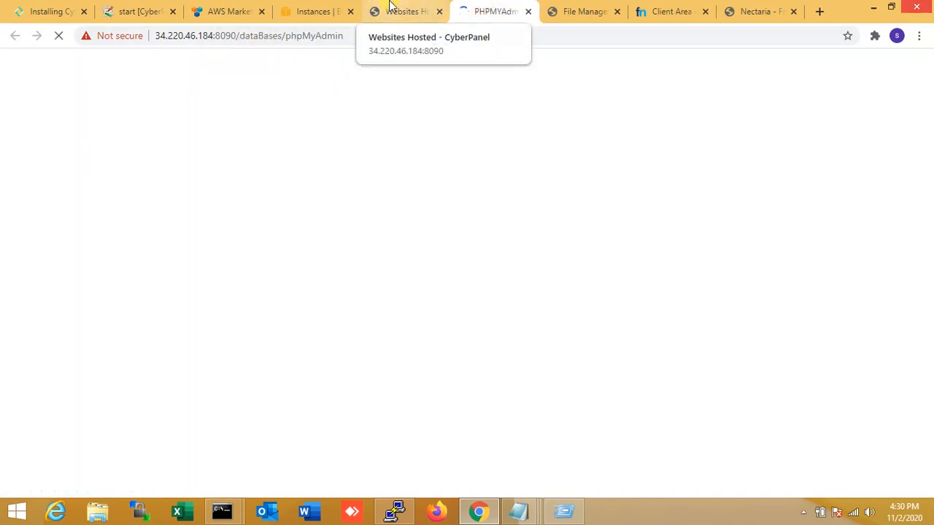
{"action": "left_click", "coordinate": [391, 11]}
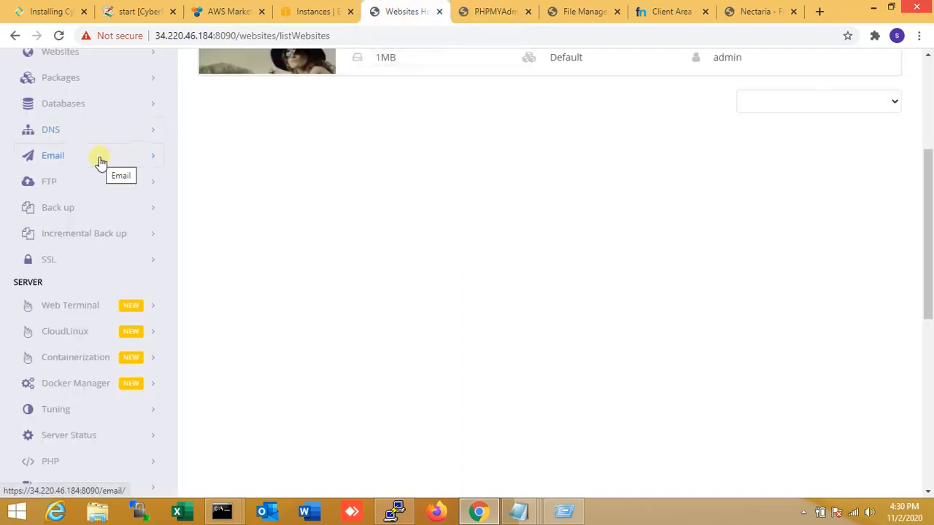
{"action": "left_click", "coordinate": [485, 8]}
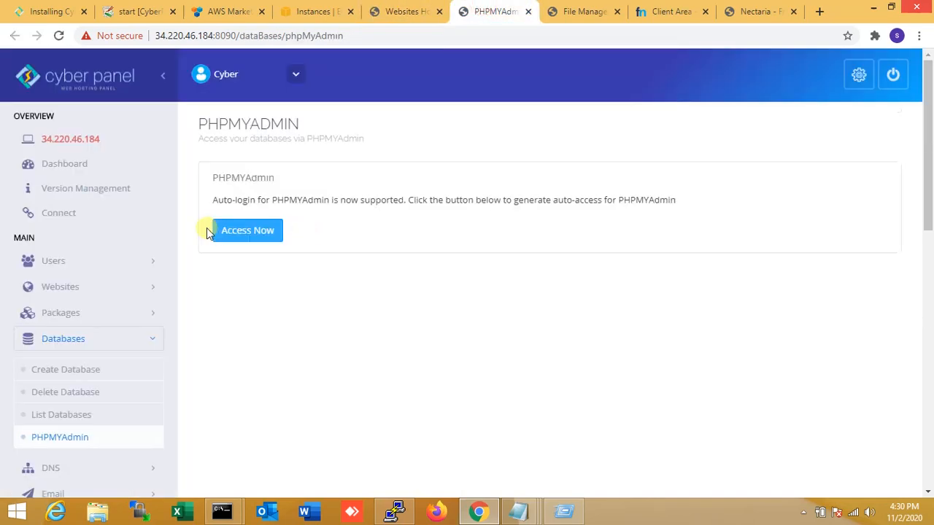
{"action": "left_click", "coordinate": [248, 232]}
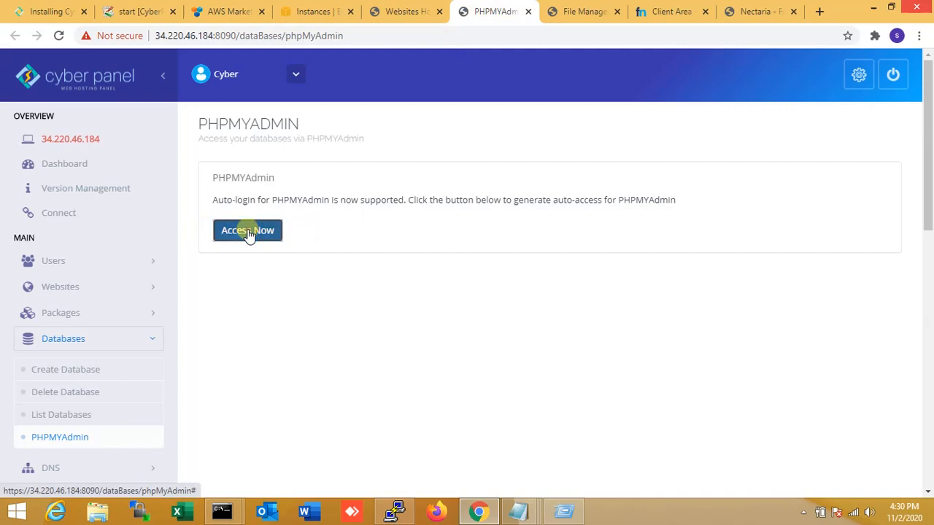
{"action": "left_click", "coordinate": [248, 232]}
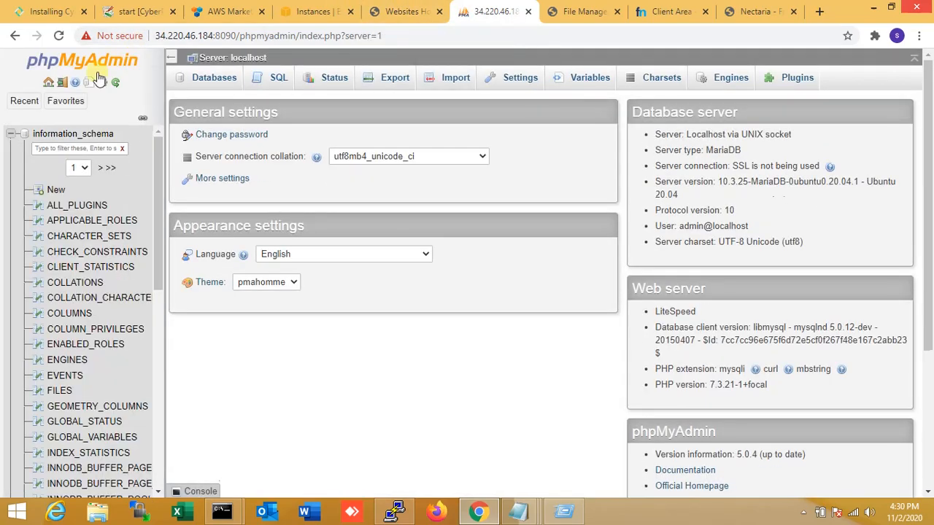
Step: Collapse the information_schema database in phpMyAdmin's navigation tree
{"action": "left_click", "coordinate": [12, 137]}
{"action": "left_click", "coordinate": [12, 137]}
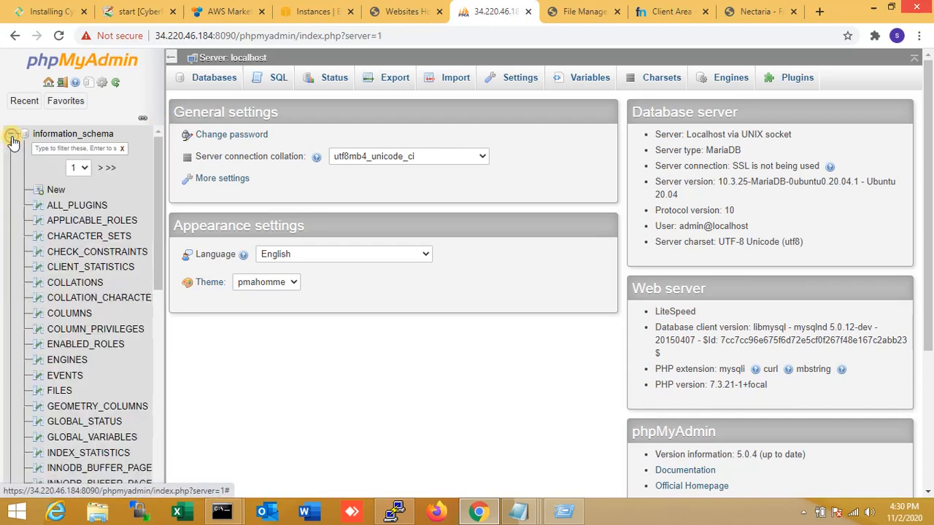
{"action": "left_click", "coordinate": [12, 137]}
Step: Return to CyberPanel's website list and look over the server features, including the PHP options
{"action": "left_click", "coordinate": [405, 9]}
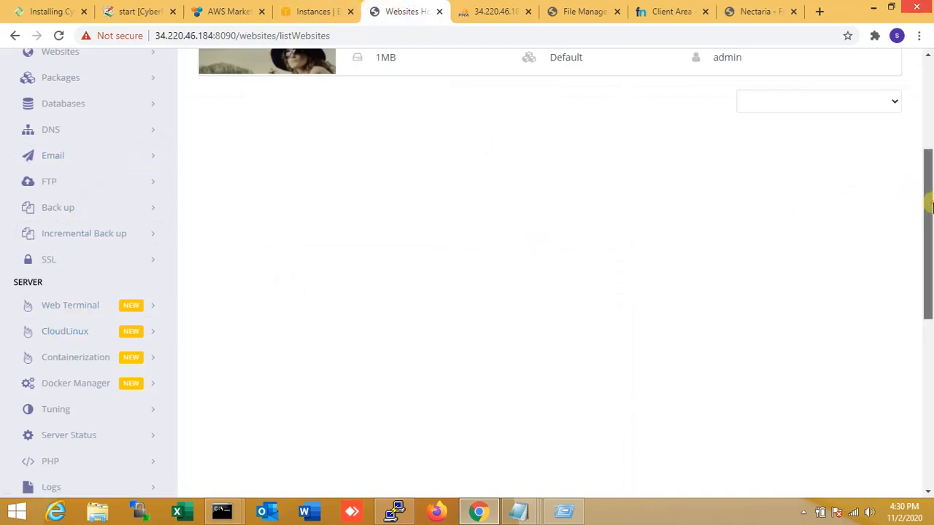
{"action": "left_click_drag", "start_coordinate": [930, 230], "coordinate": [928, 291]}
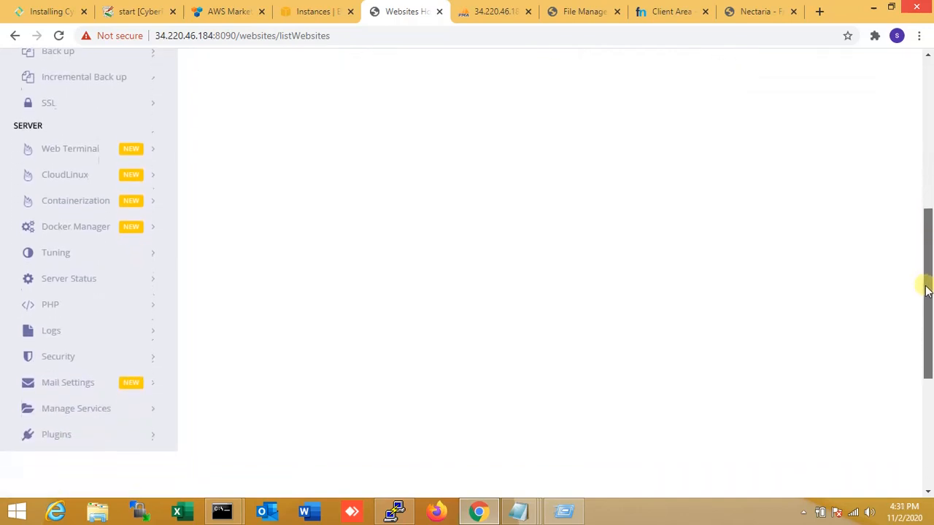
{"action": "left_click", "coordinate": [80, 308]}
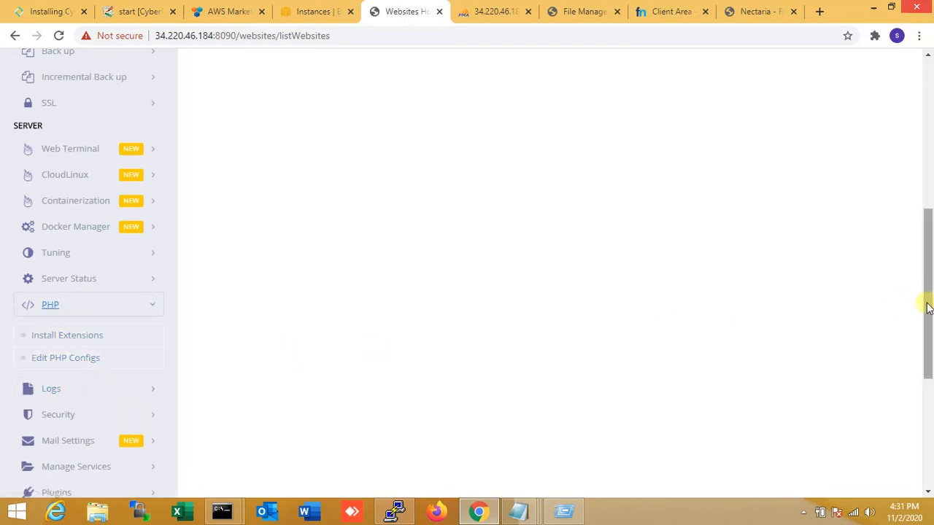
{"action": "left_click_drag", "start_coordinate": [930, 307], "coordinate": [931, 97]}
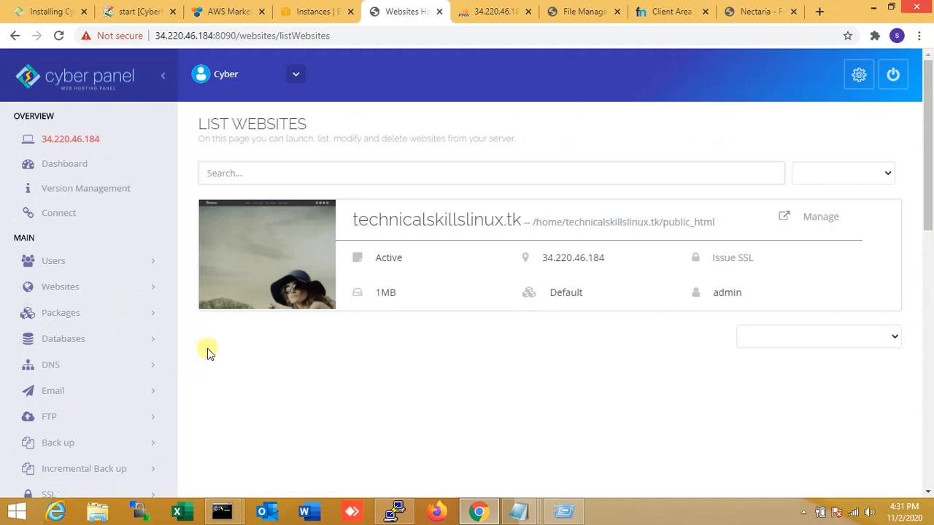
Step: Create a backup of technicalskillslinux.tk in CyberPanel with Home as the destination
{"action": "left_click", "coordinate": [80, 451]}
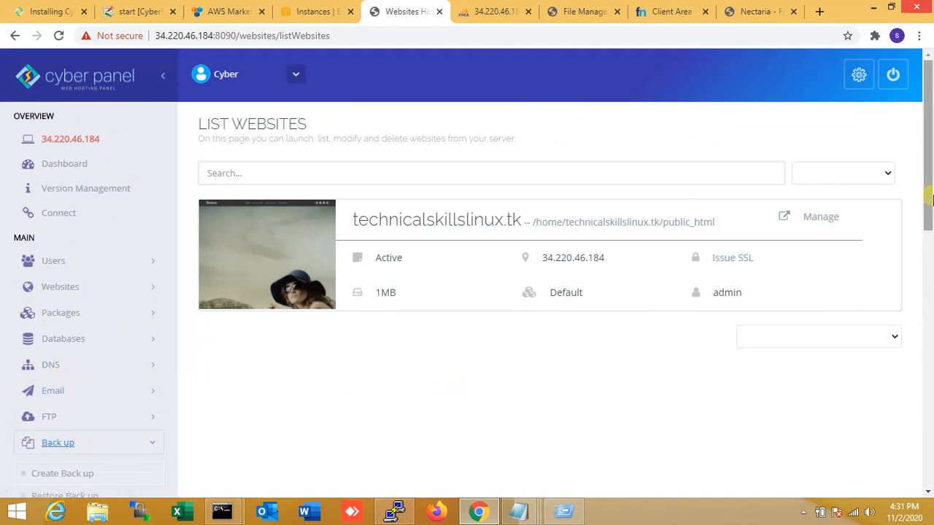
{"action": "left_click_drag", "start_coordinate": [929, 205], "coordinate": [921, 289]}
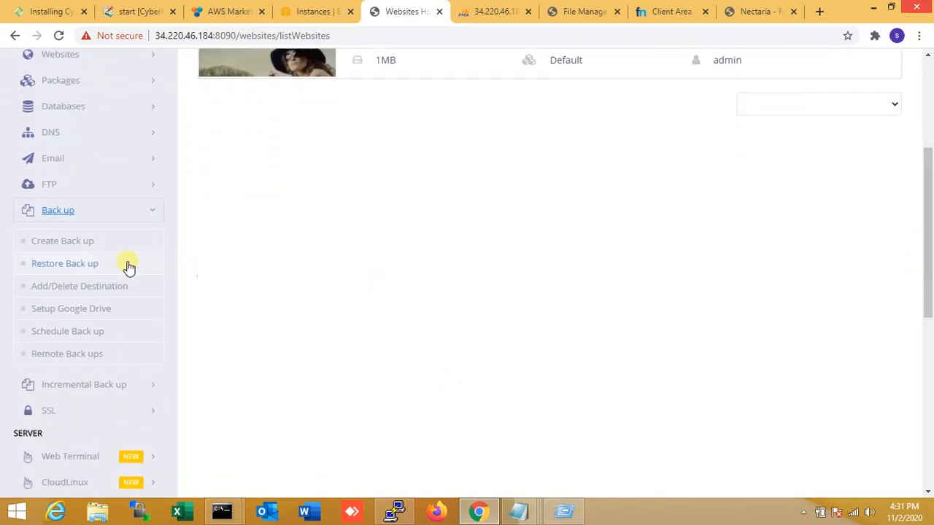
{"action": "left_click", "coordinate": [55, 242]}
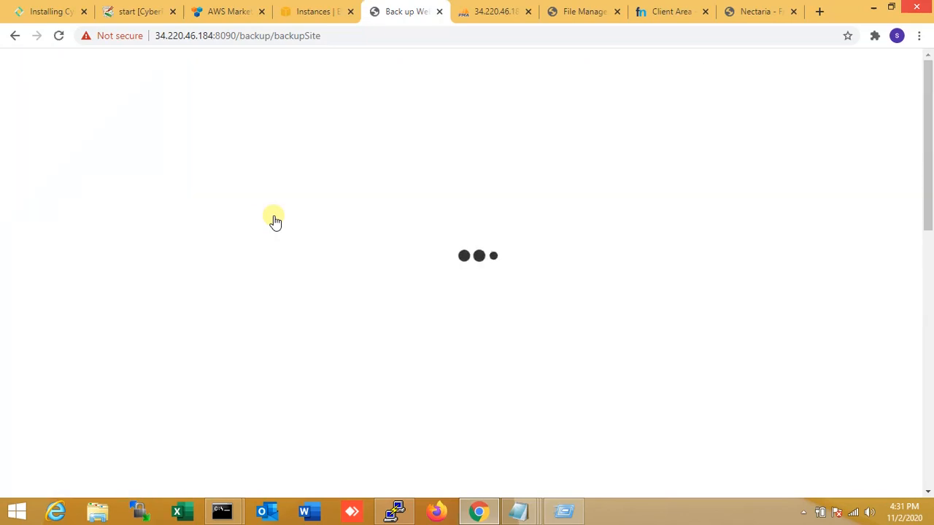
{"action": "left_click", "coordinate": [418, 219]}
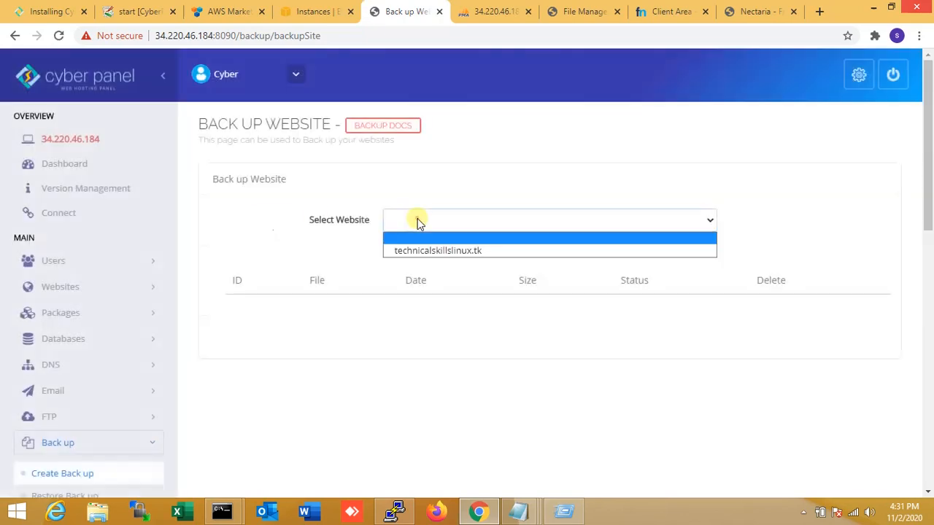
{"action": "left_click", "coordinate": [433, 251]}
{"action": "left_click", "coordinate": [548, 272]}
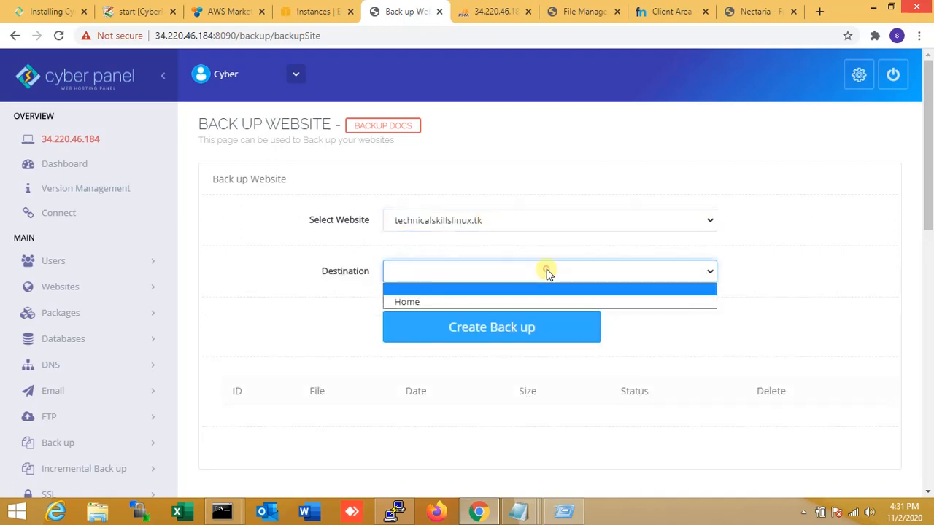
{"action": "left_click", "coordinate": [402, 303]}
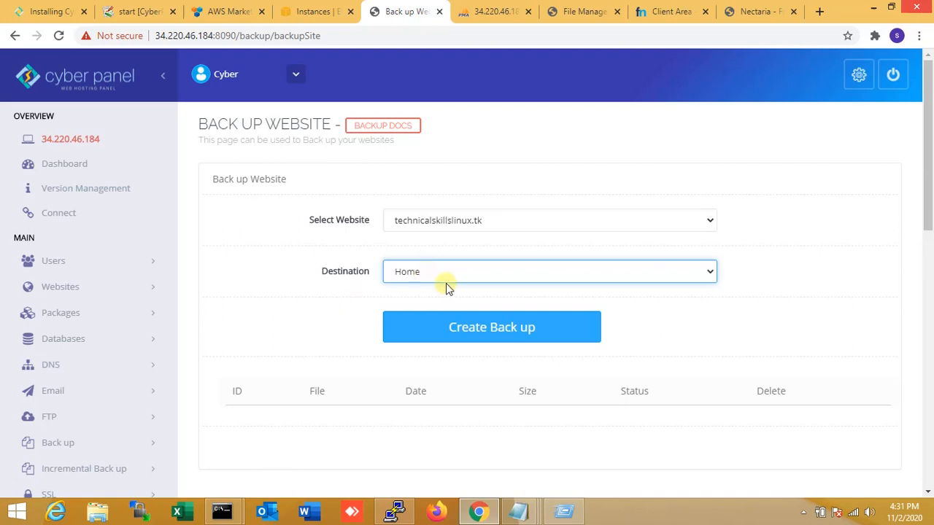
{"action": "left_click", "coordinate": [475, 329]}
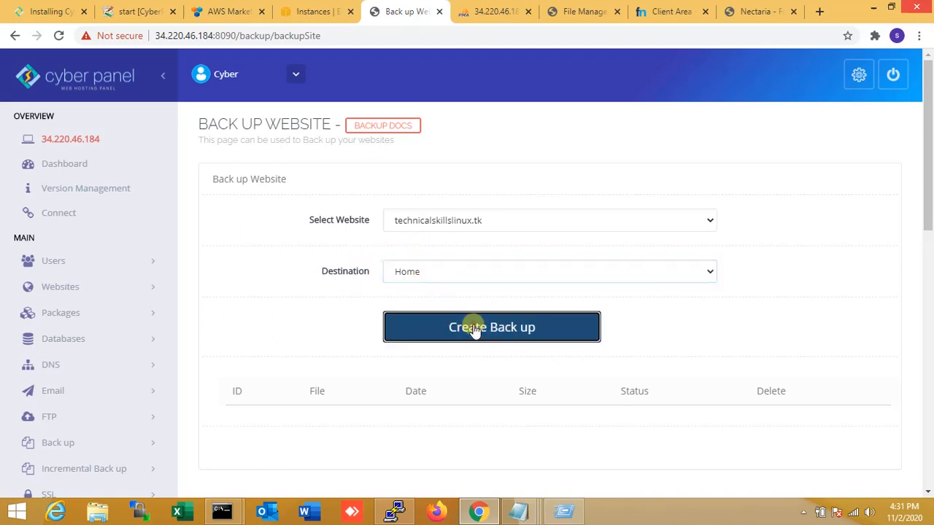
{"action": "scroll", "coordinate": [931, 95], "scroll_direction": "down", "scroll_amount": 1}
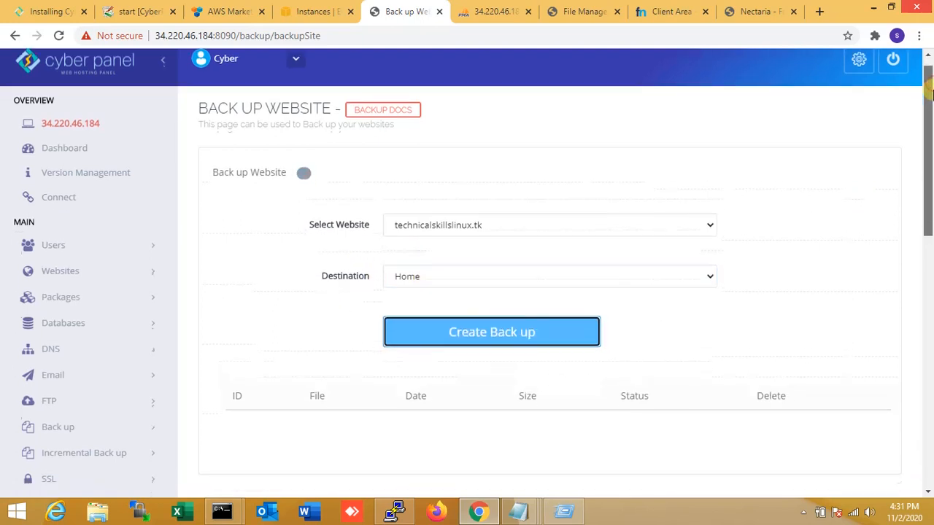
{"action": "scroll", "coordinate": [931, 91], "scroll_direction": "up", "scroll_amount": 1}
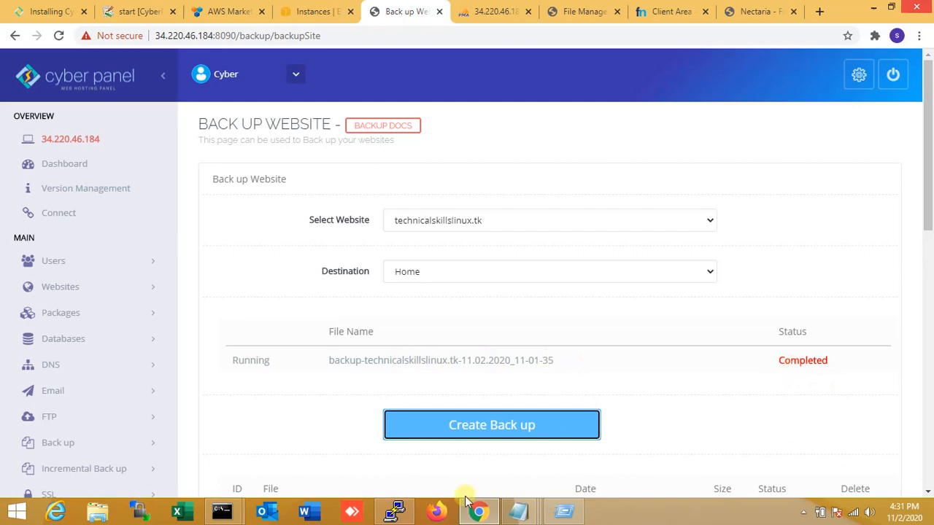
Step: Dismiss the connection error in the PuTTY session, and return to CyberPanel to check the website backup's status
{"action": "left_click", "coordinate": [400, 513]}
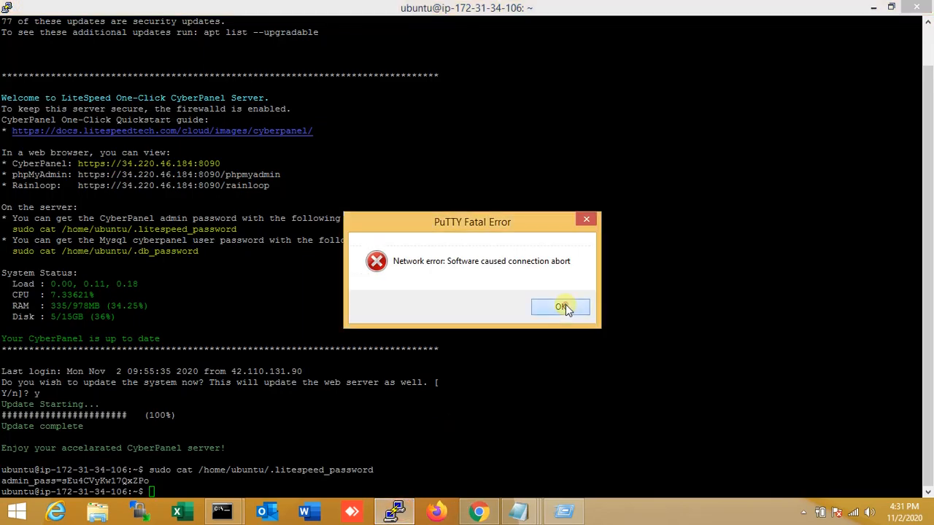
{"action": "left_click", "coordinate": [566, 304]}
{"action": "left_click", "coordinate": [873, 8]}
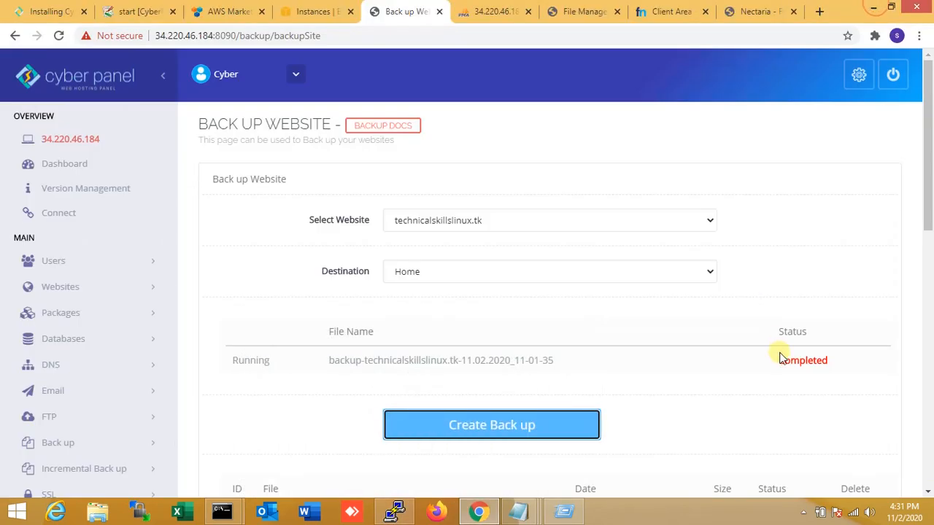
{"action": "double_click", "coordinate": [800, 363]}
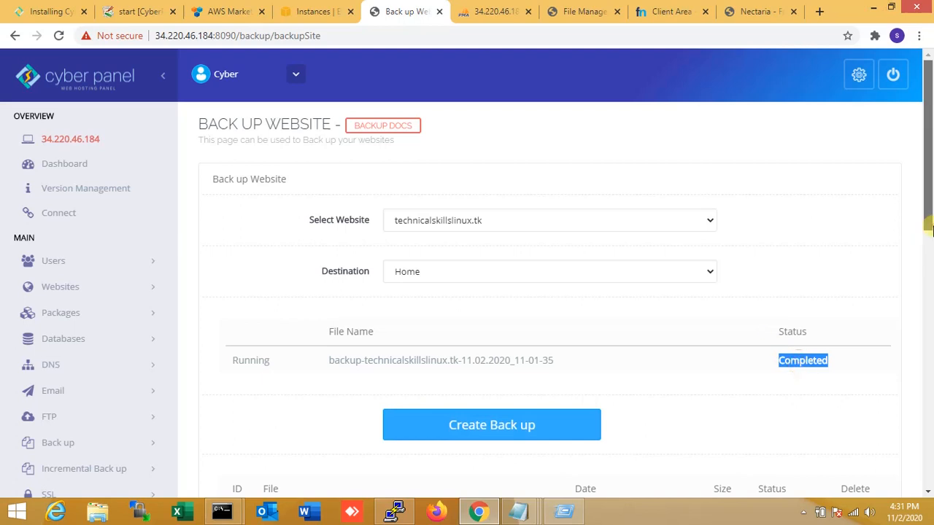
{"action": "mouse_move", "coordinate": [929, 234]}
{"action": "left_mouse_down"}
{"action": "mouse_move", "coordinate": [930, 319]}
{"action": "mouse_move", "coordinate": [930, 226]}
{"action": "left_mouse_up"}
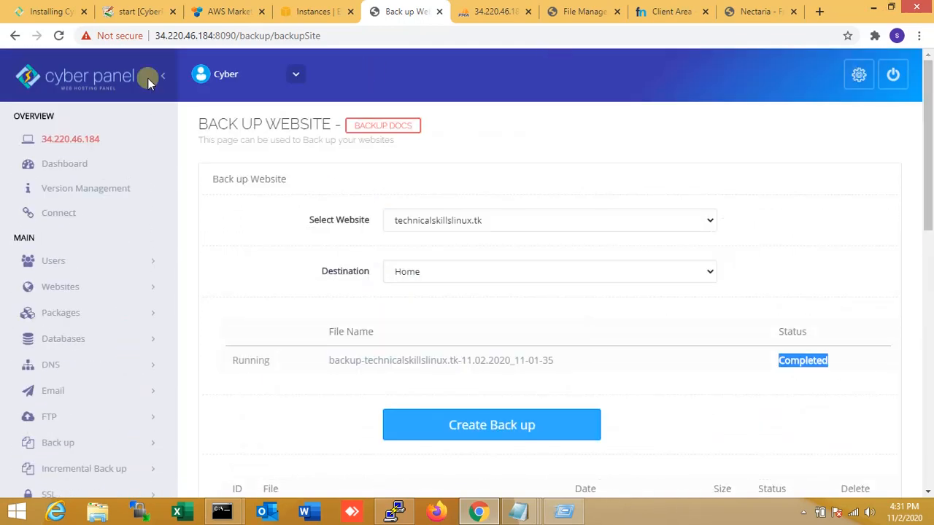
Step: Review the live technicalskillslinux.tk site and the hosts file in Notepad, and return to the browser
{"action": "left_click", "coordinate": [751, 11]}
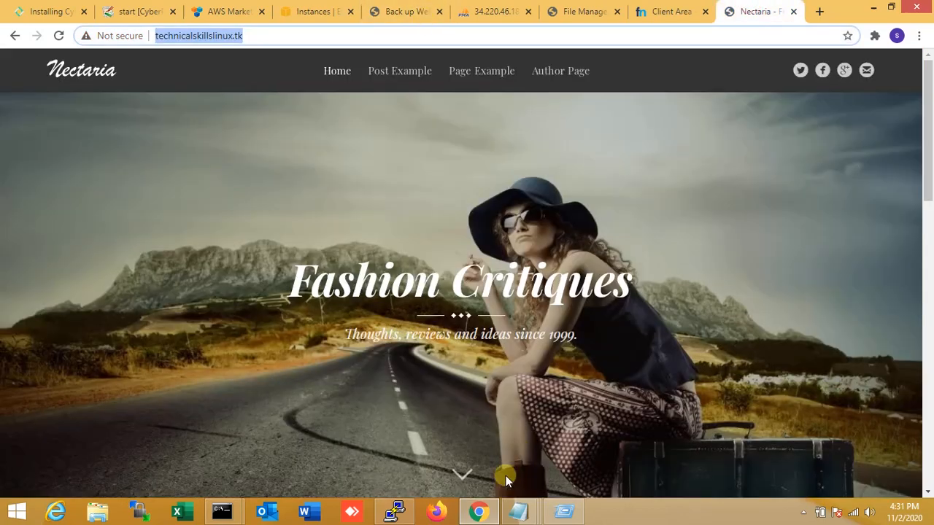
{"action": "left_click", "coordinate": [519, 511]}
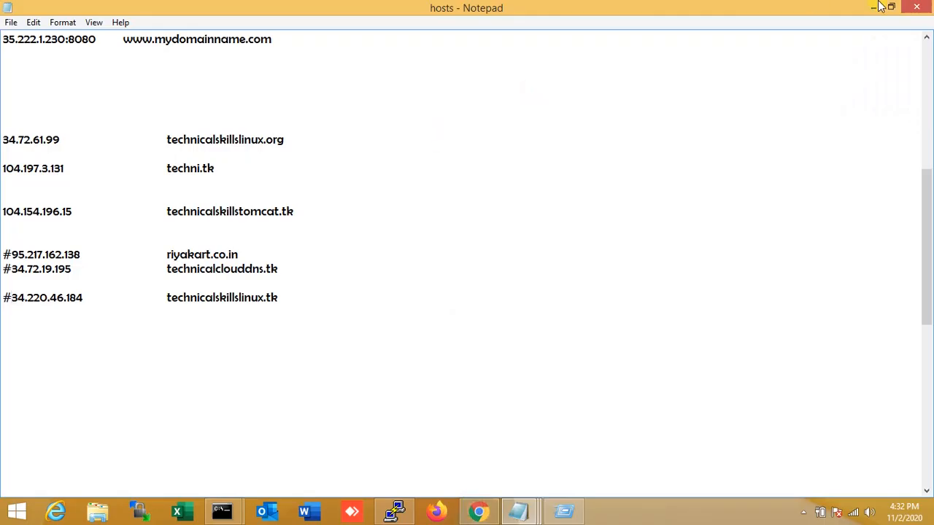
{"action": "left_click", "coordinate": [876, 6]}
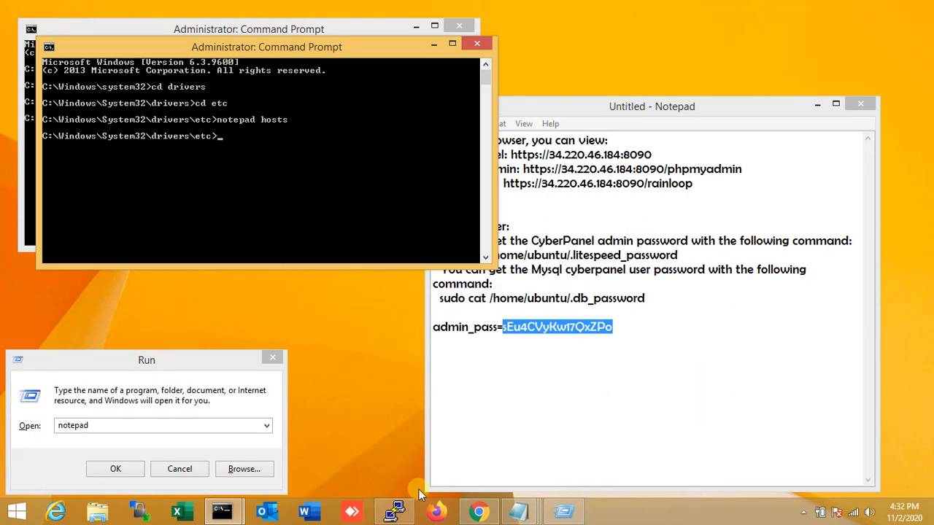
{"action": "left_click", "coordinate": [478, 512]}
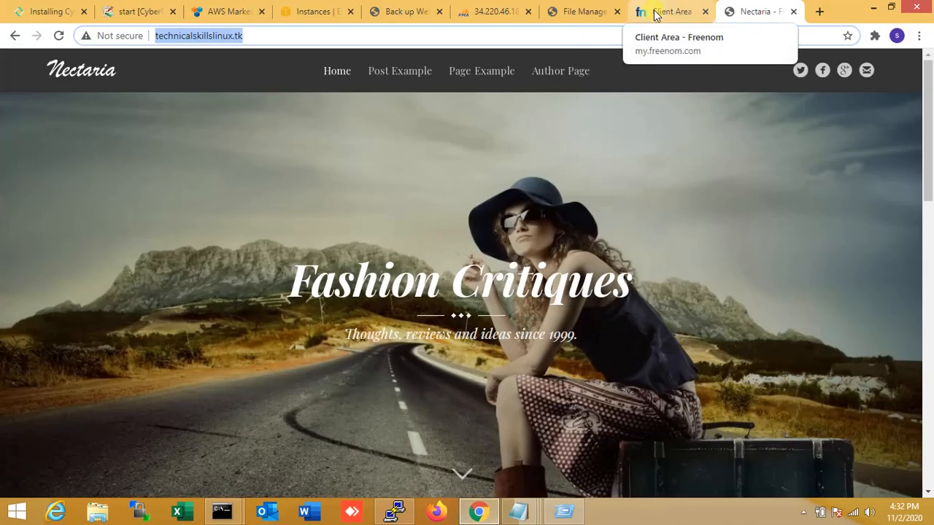
Step: Review the website's File Manager, the backup page, the EC2 instances list and the Freenom DNS records for technicalskillslinux.tk
{"action": "left_click", "coordinate": [578, 12]}
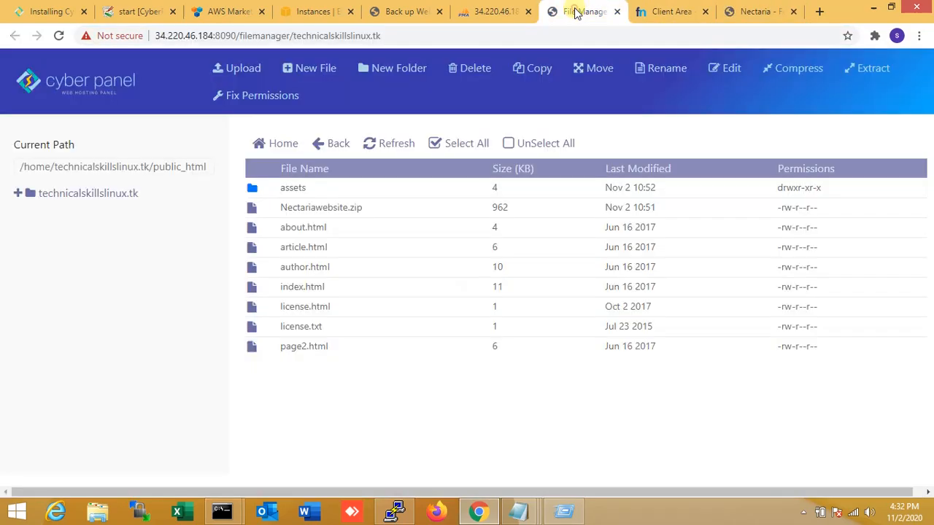
{"action": "left_click", "coordinate": [408, 12]}
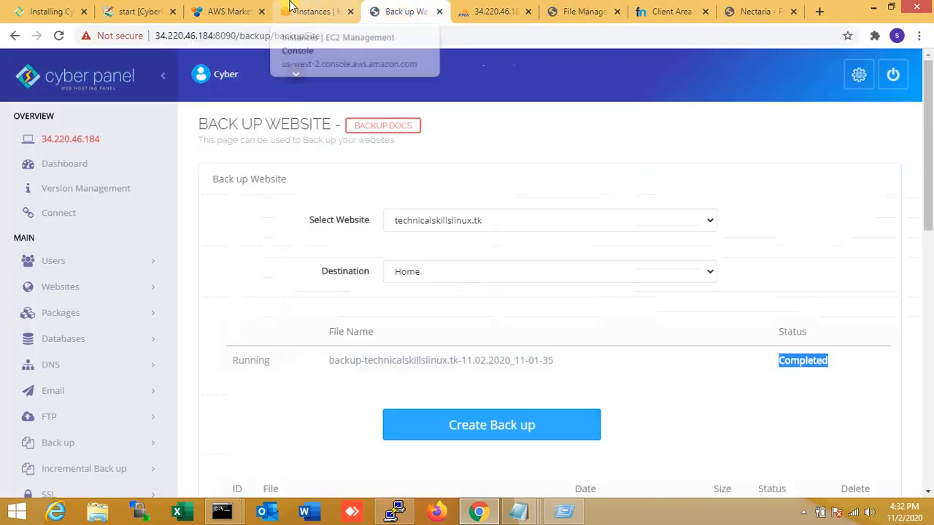
{"action": "left_click", "coordinate": [290, 7]}
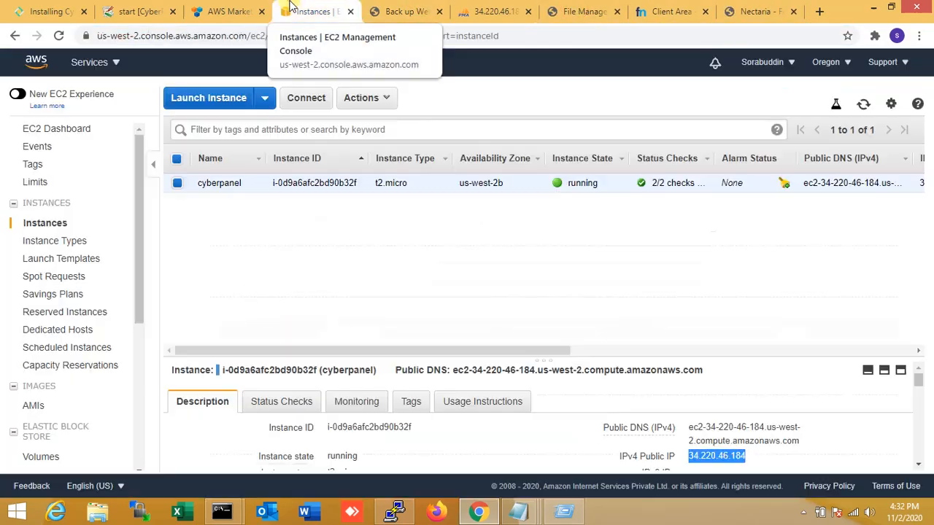
{"action": "left_click", "coordinate": [436, 9]}
{"action": "left_click", "coordinate": [629, 9]}
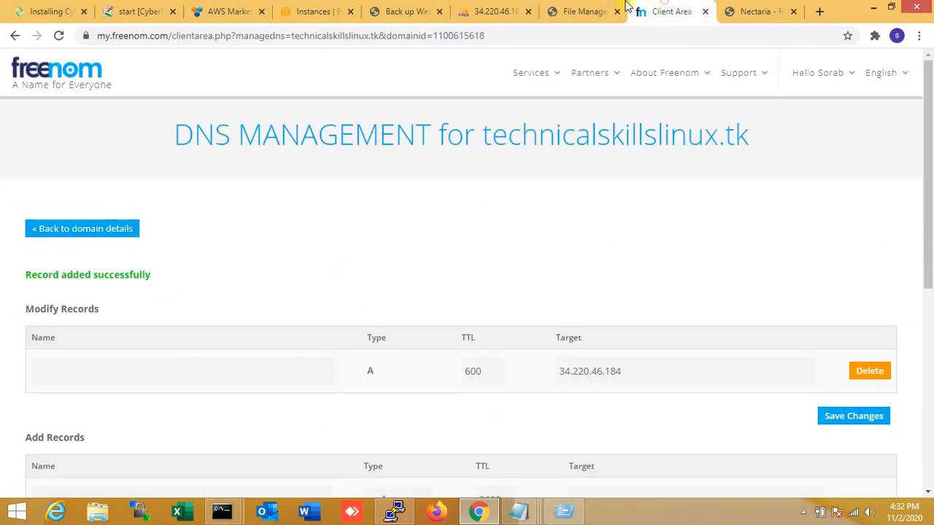
{"action": "left_click", "coordinate": [587, 9]}
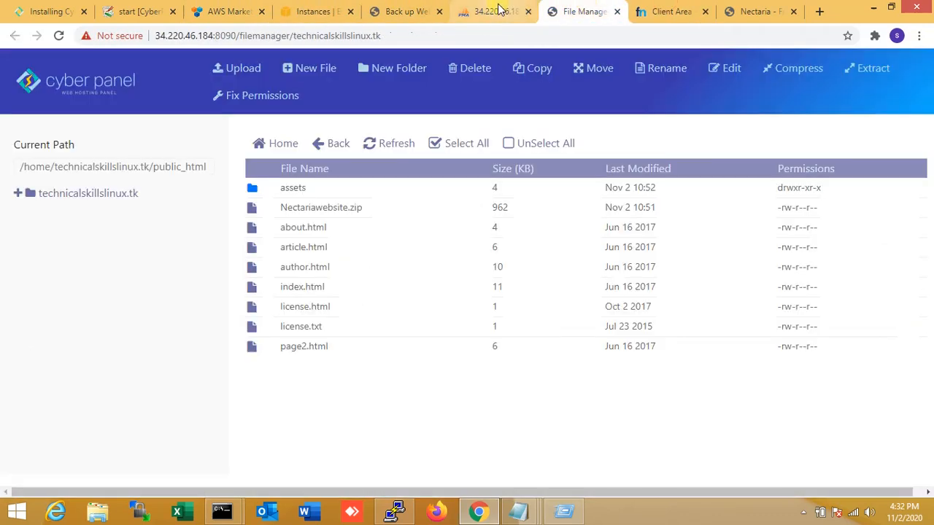